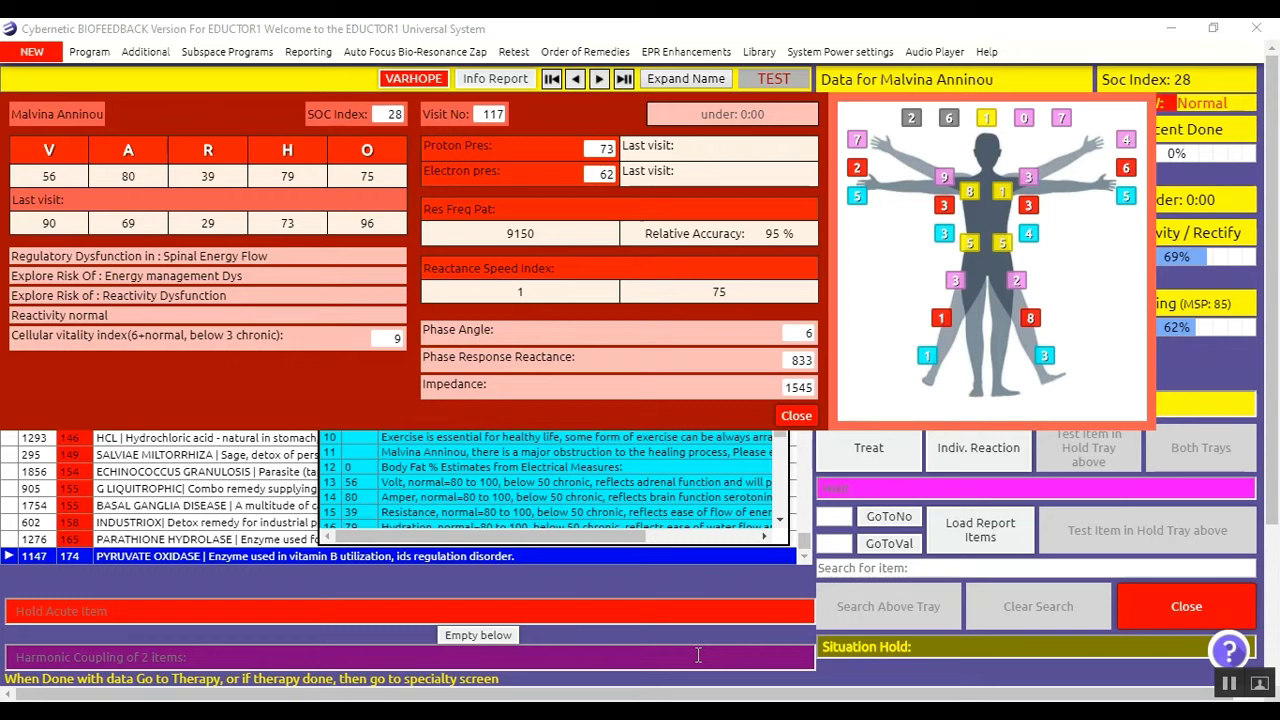
Step: Open the Feedback Homeopathic Activation program and set the output to Activate All
click(82, 53)
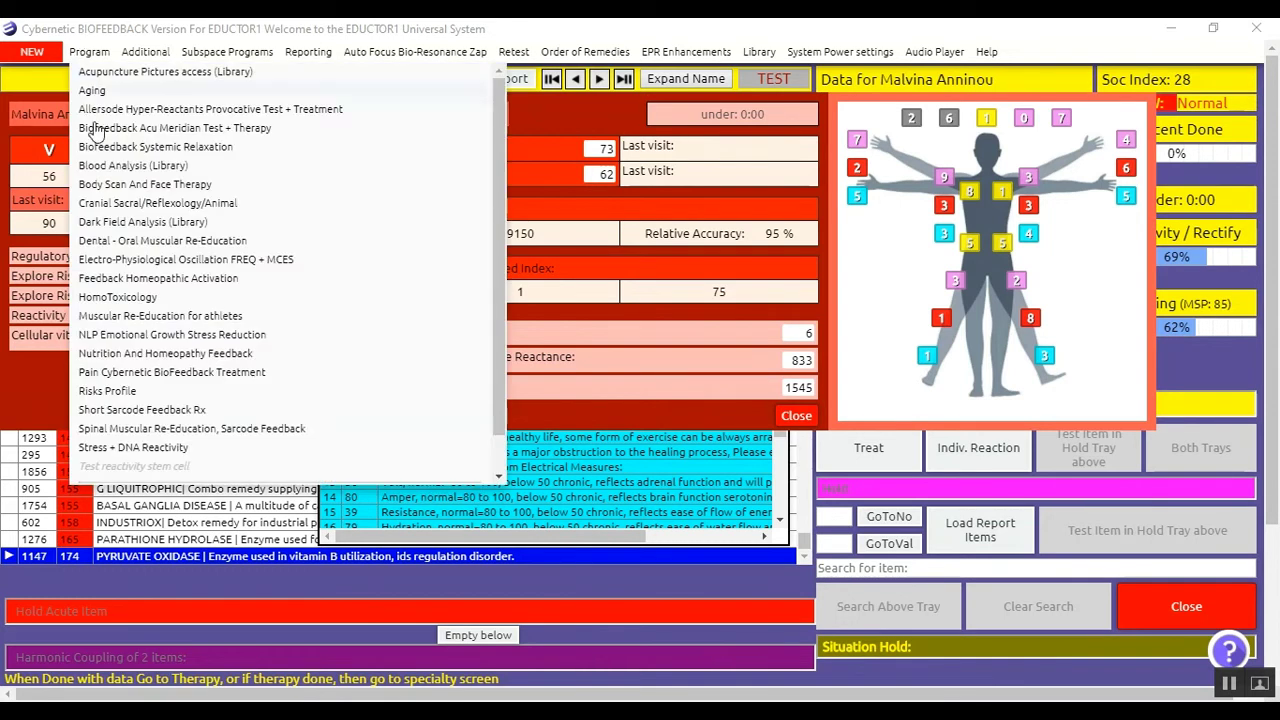
click(129, 280)
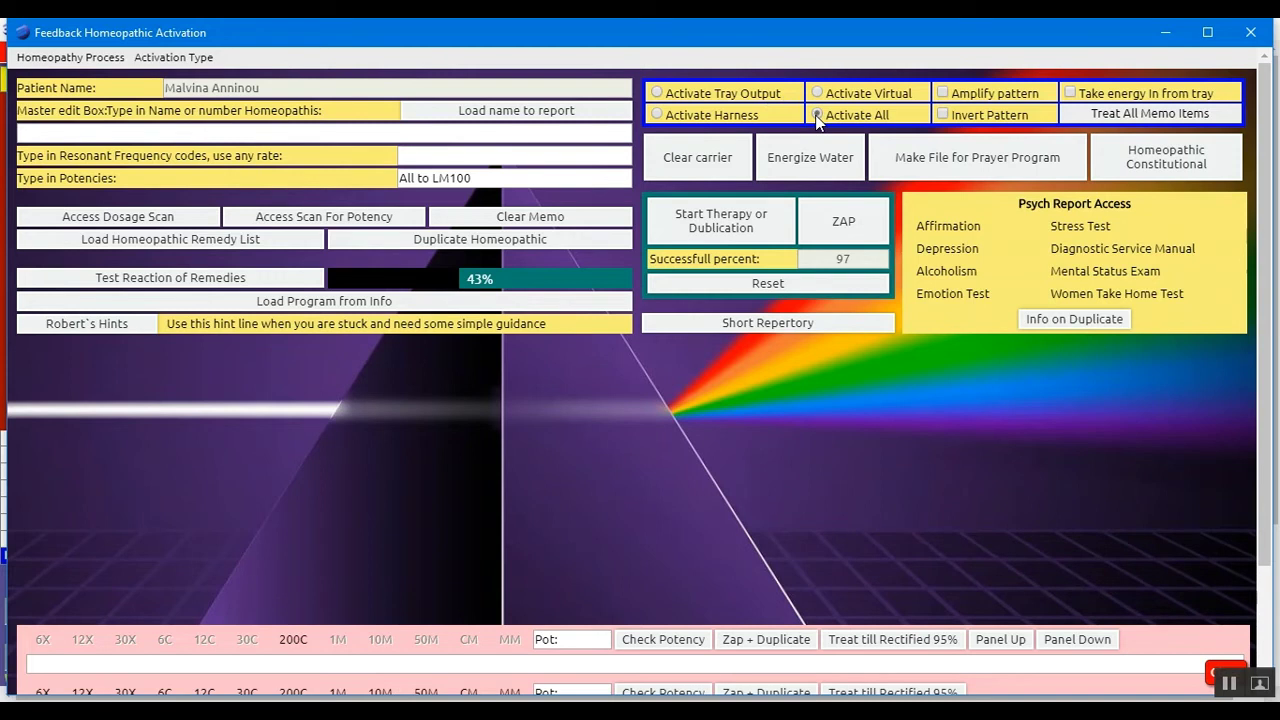
click(817, 115)
click(173, 57)
click(172, 60)
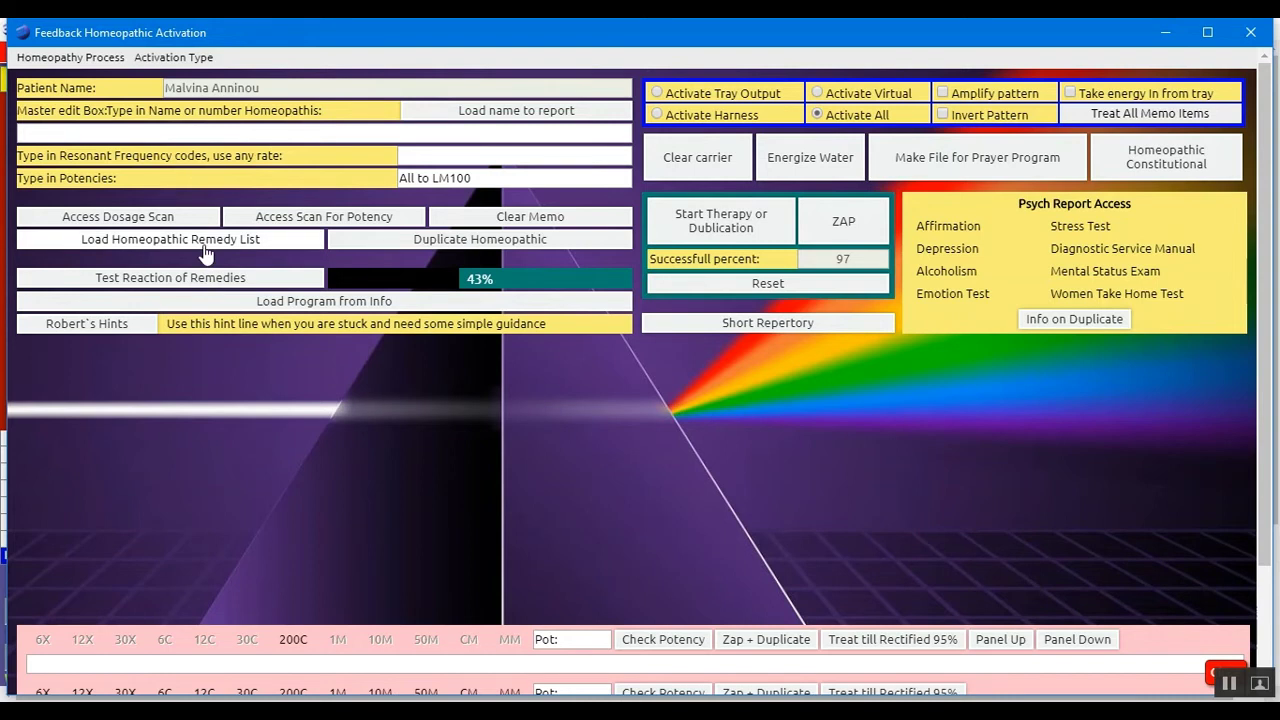
Step: Load the homeopathic remedy list and browse categories such as Venoms, Bach, Organs, Vaccines, BioChemics and Flower Essences, finishing with all remedies shown
click(204, 252)
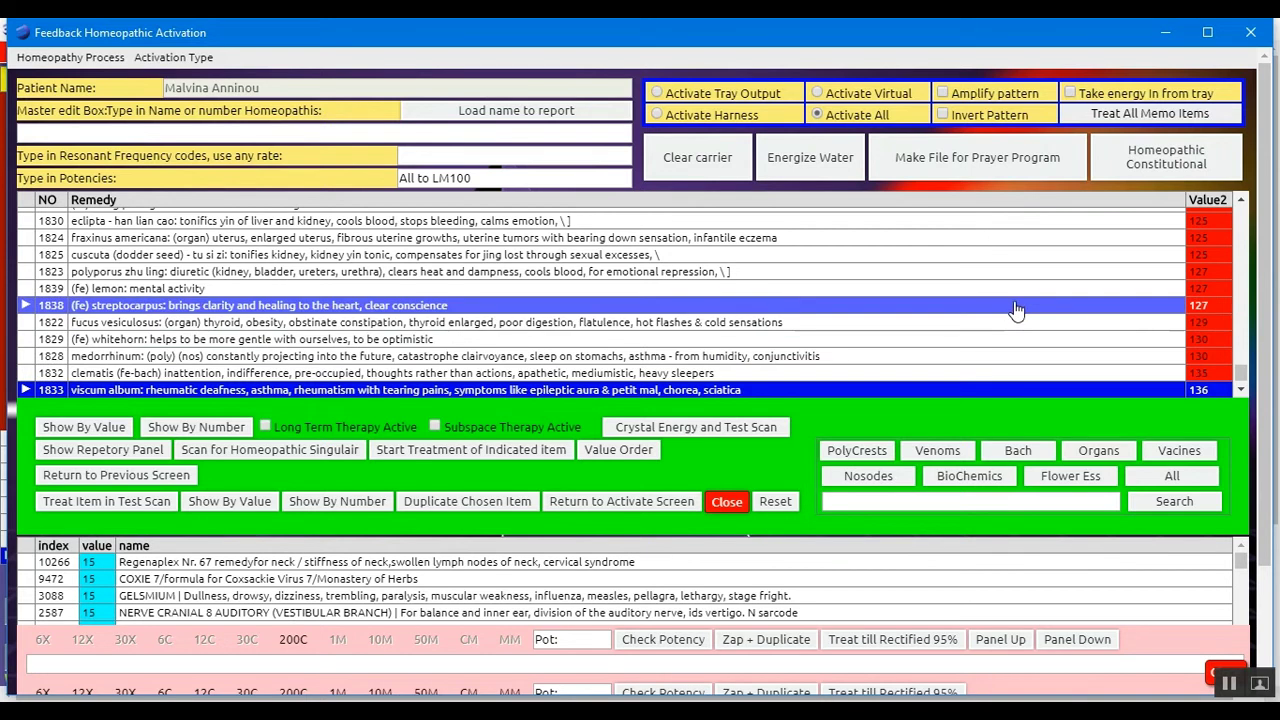
click(880, 455)
click(925, 455)
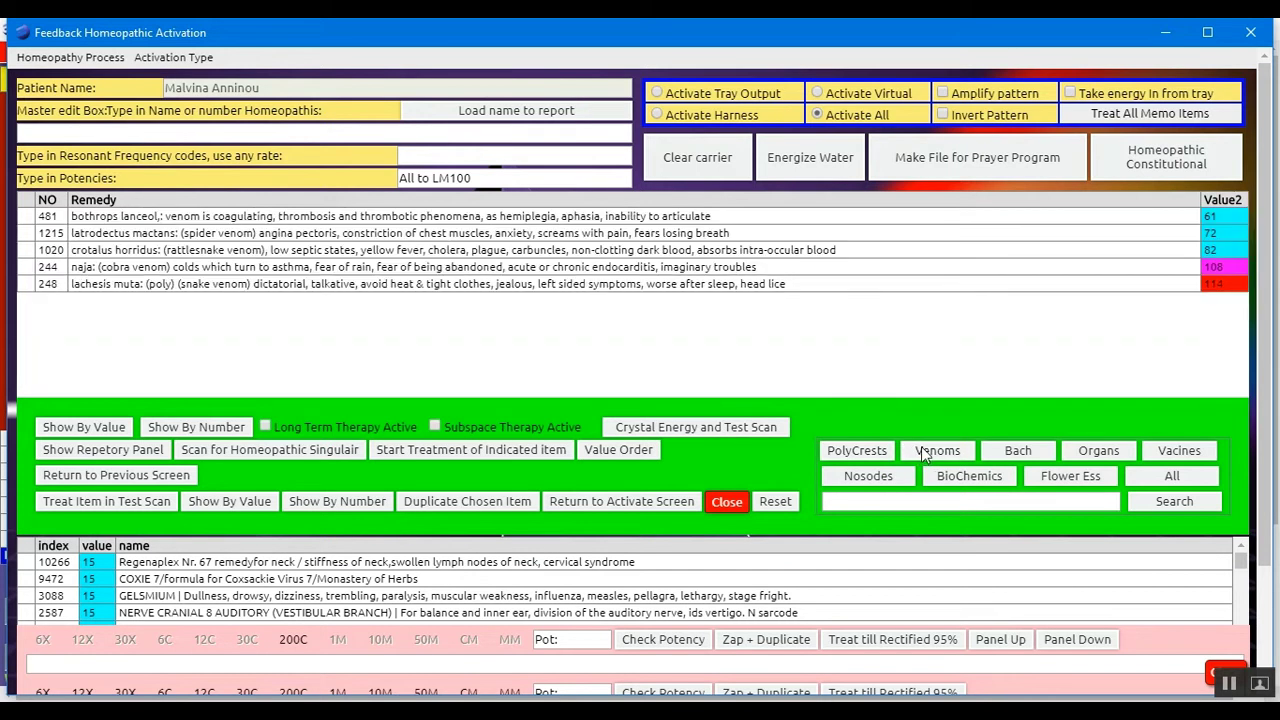
click(1010, 453)
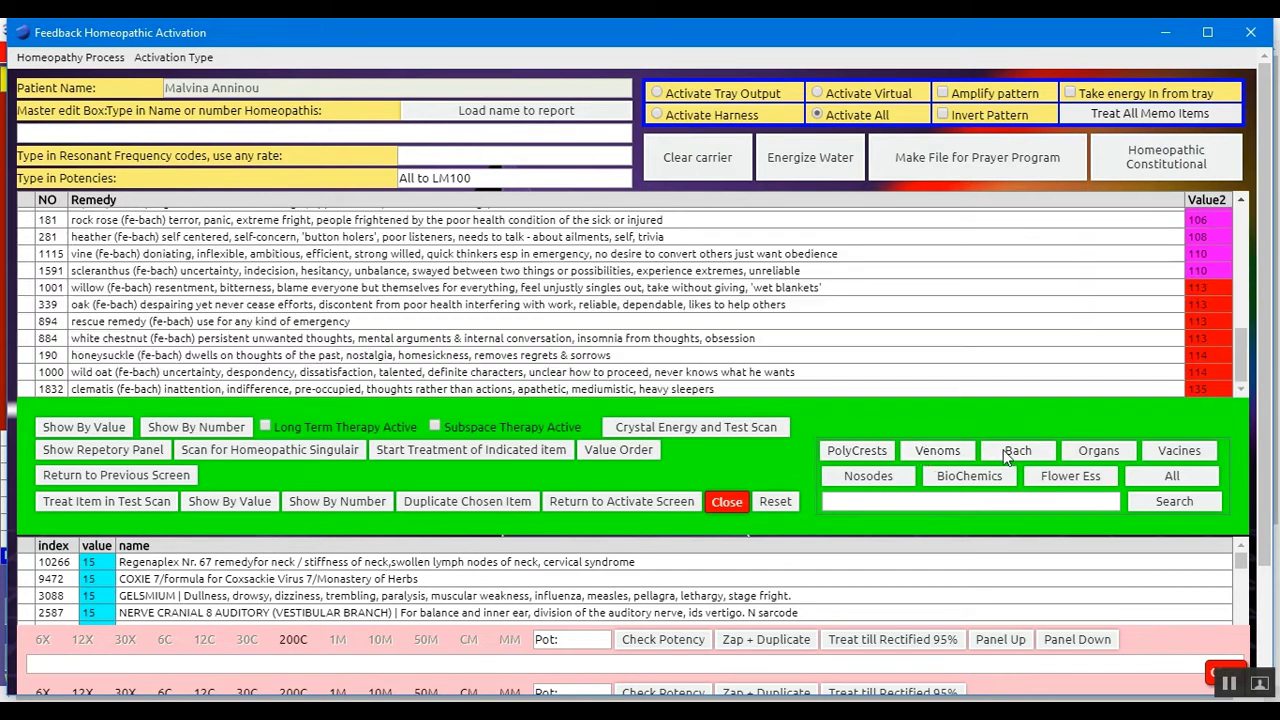
click(1088, 463)
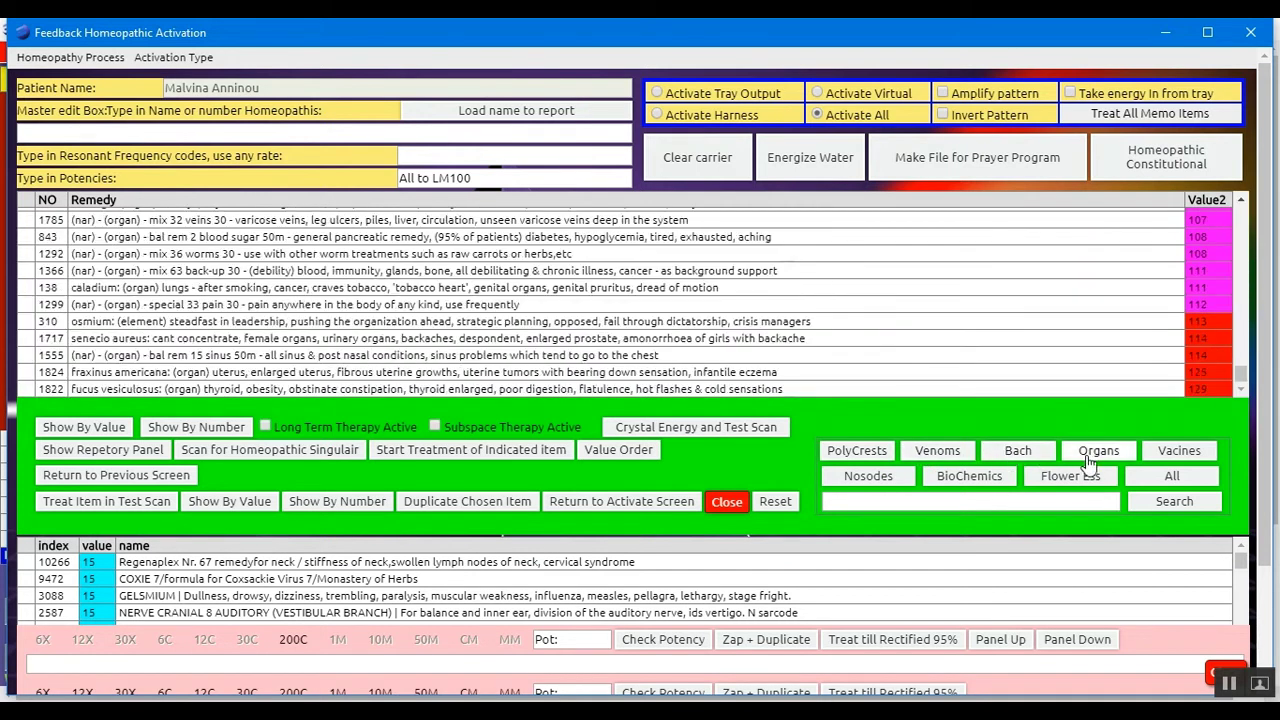
click(1152, 459)
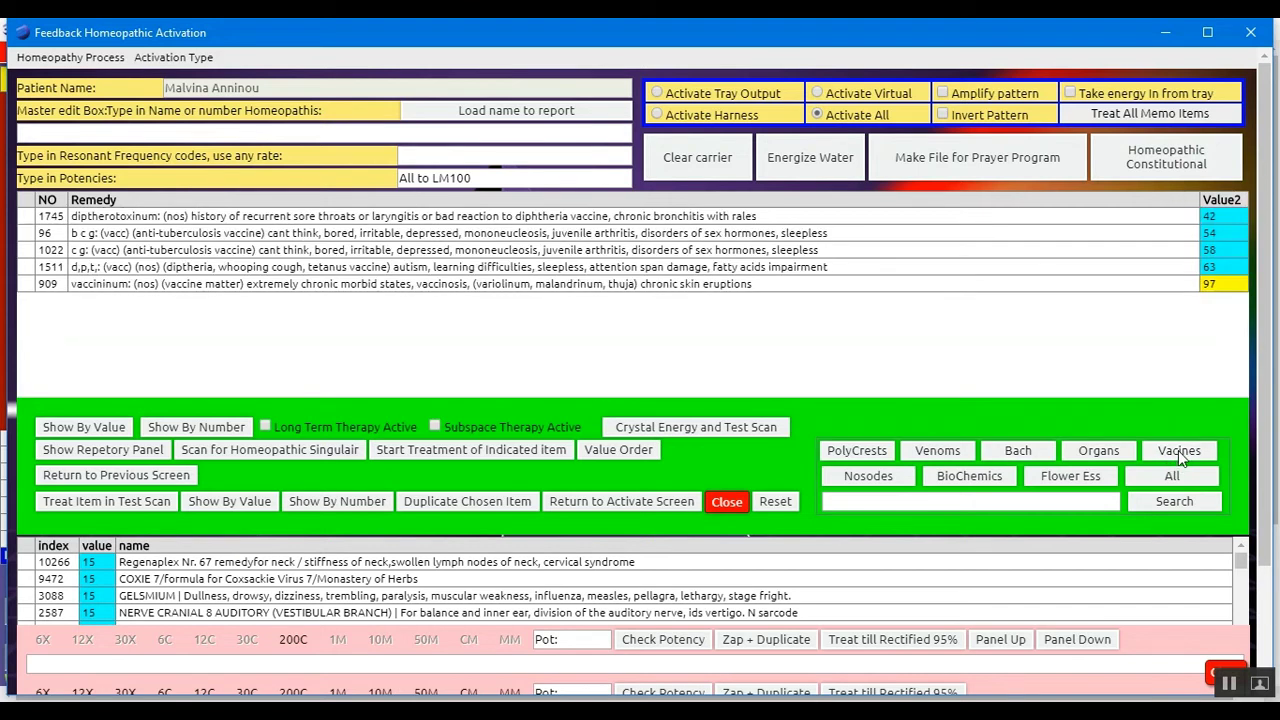
click(955, 480)
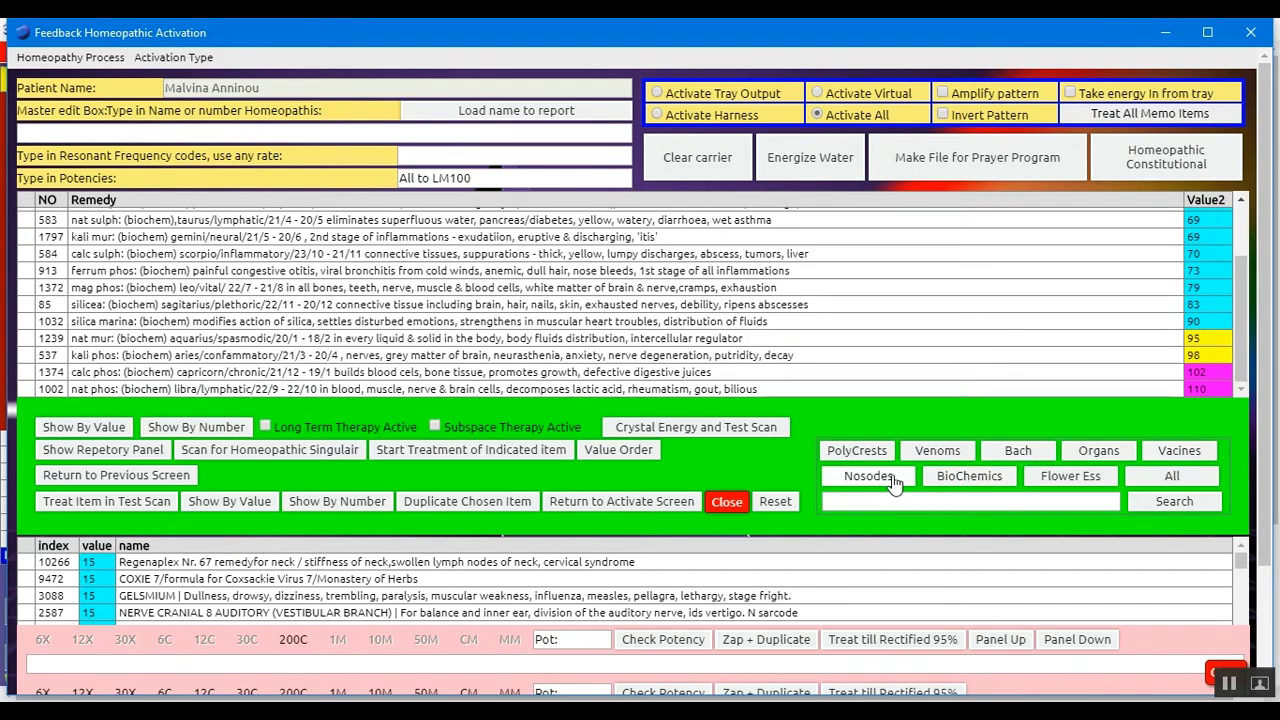
click(1052, 479)
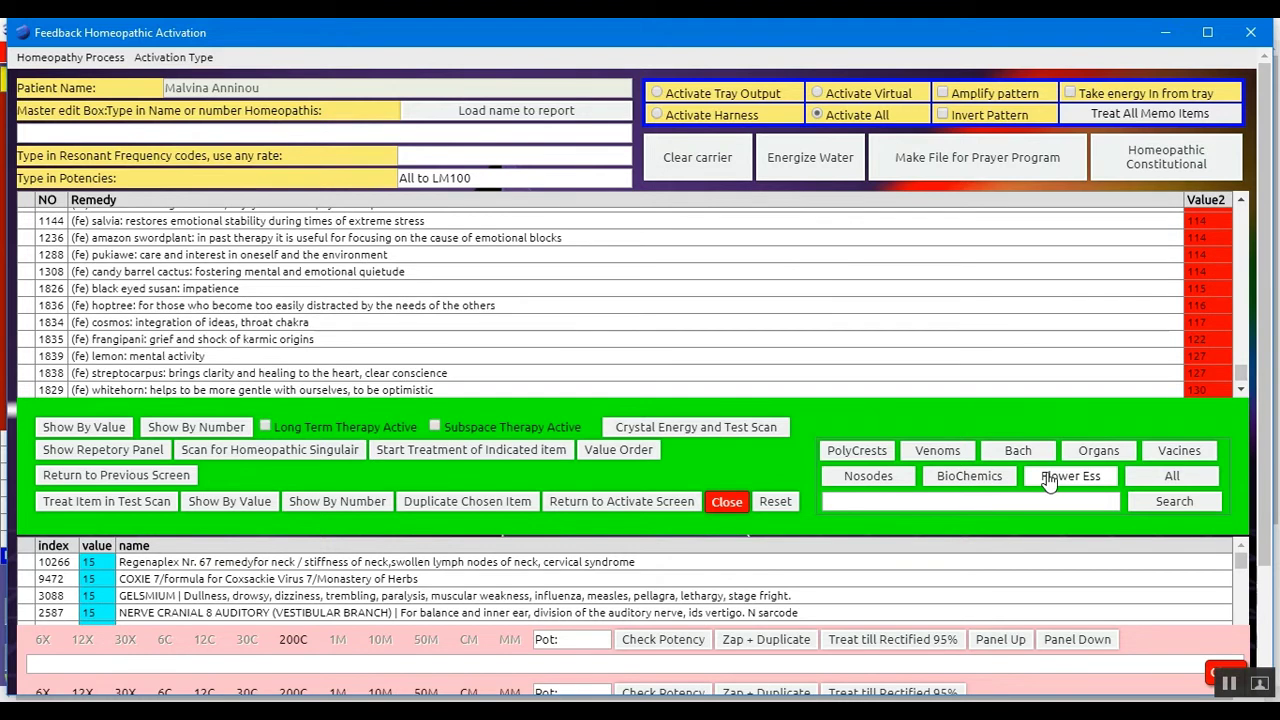
click(1152, 482)
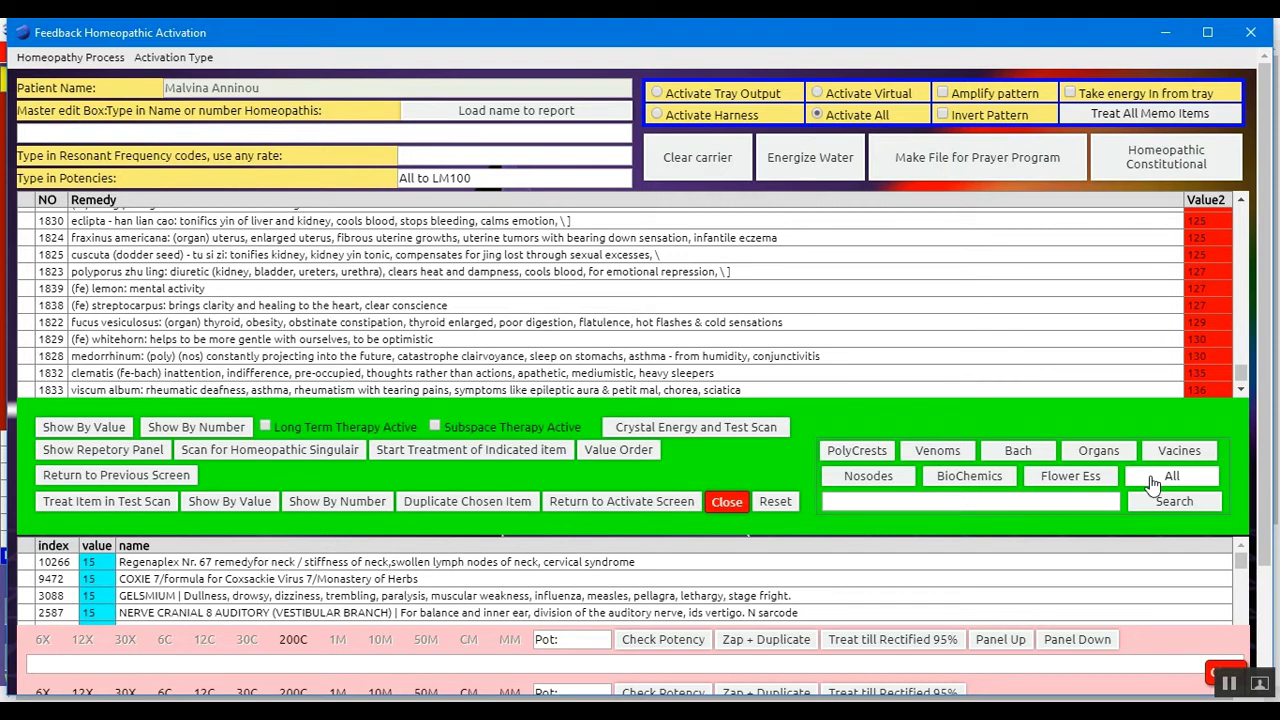
Step: Add the viscum album remedy to the potency panel and check its potency
click(720, 392)
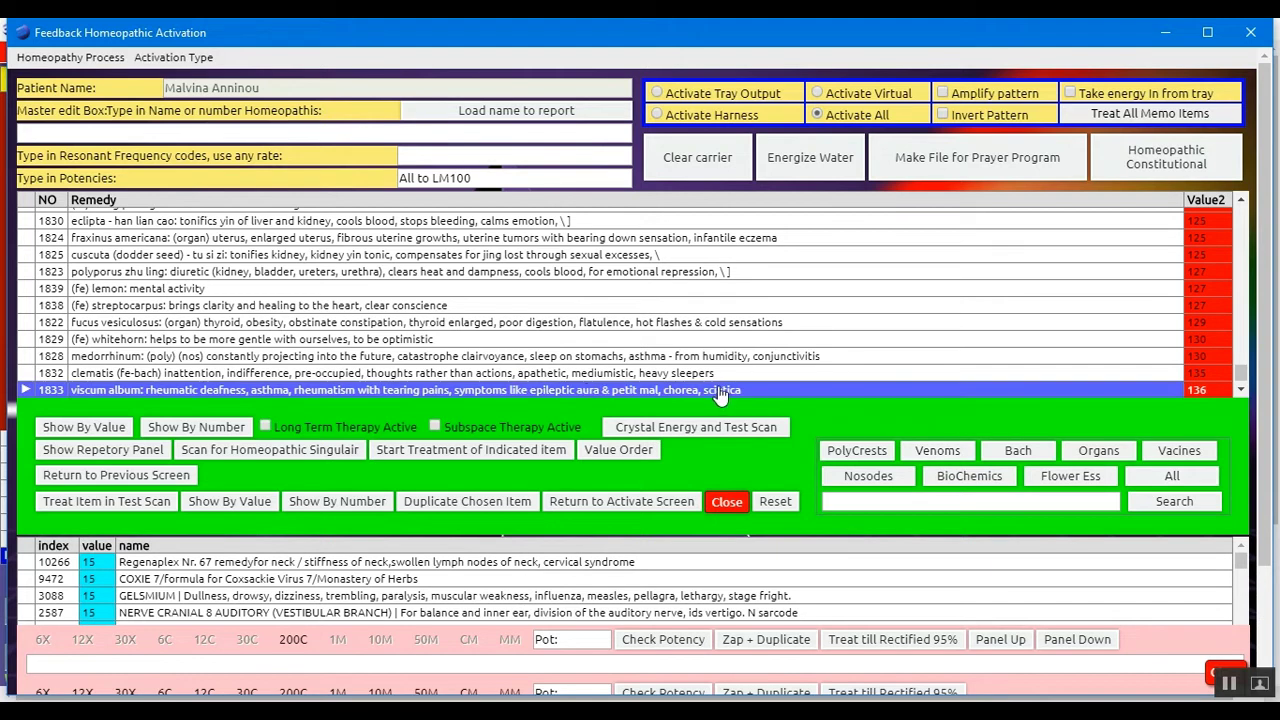
click(583, 392)
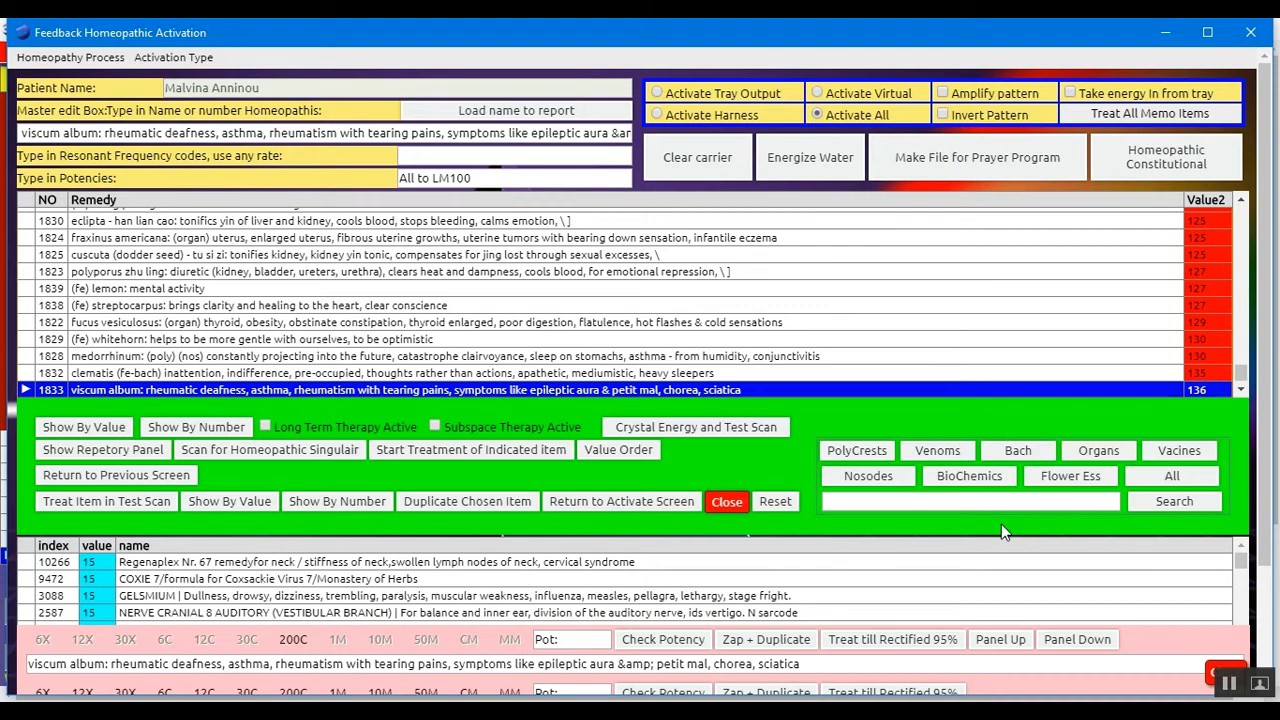
drag(1265, 448, 1265, 483)
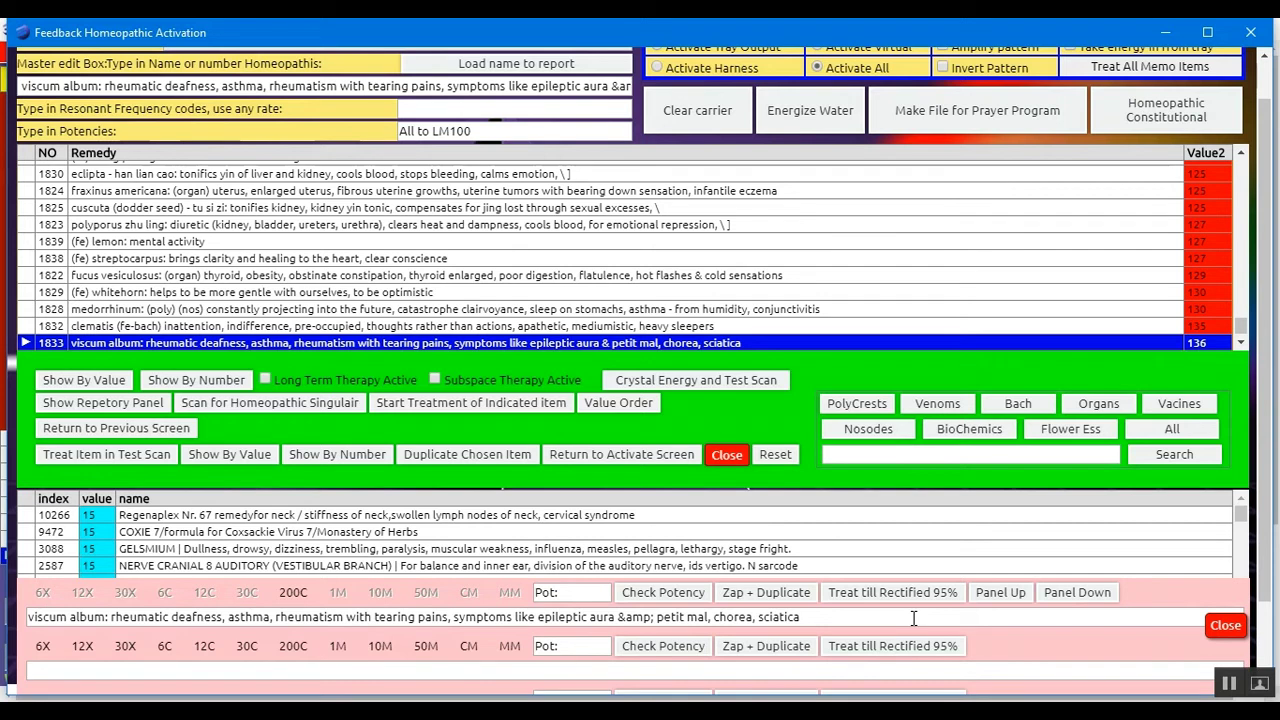
click(680, 591)
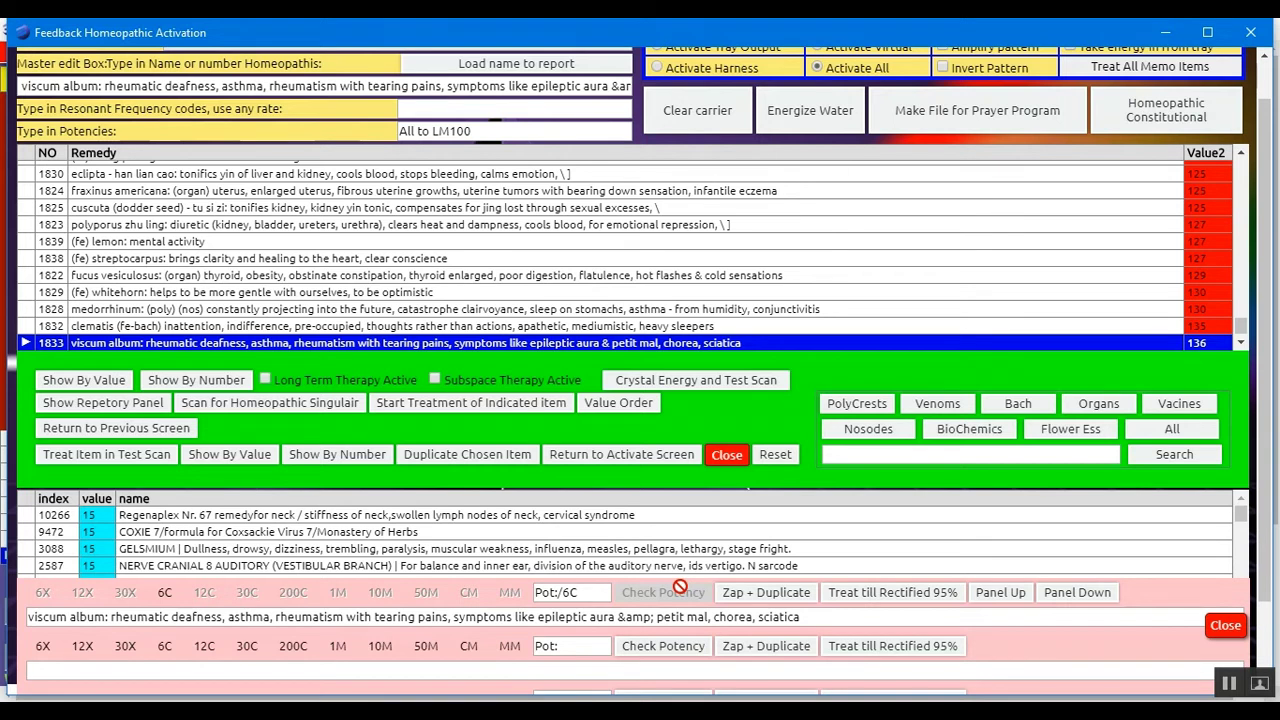
Step: Zap and duplicate viscum album with 2nd Wave Generator and ABSAutofocus enabled, treat it till rectified 95%, and close the remedy list
click(752, 598)
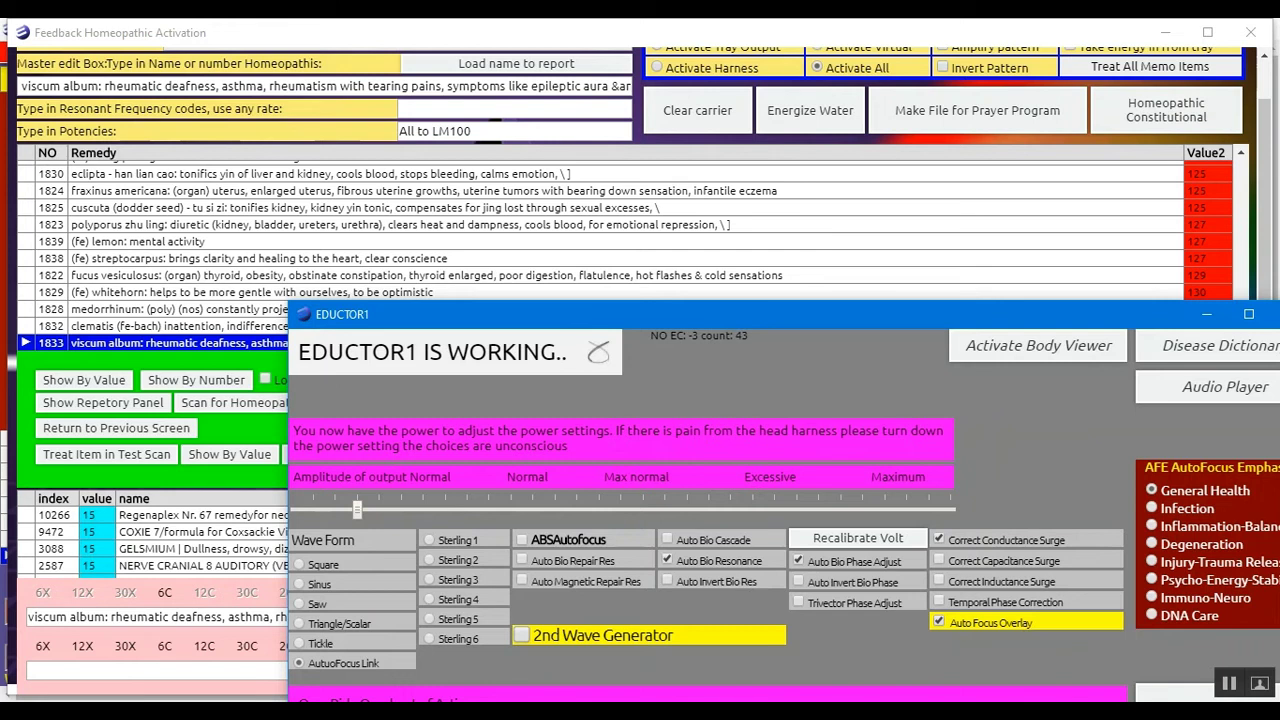
click(521, 635)
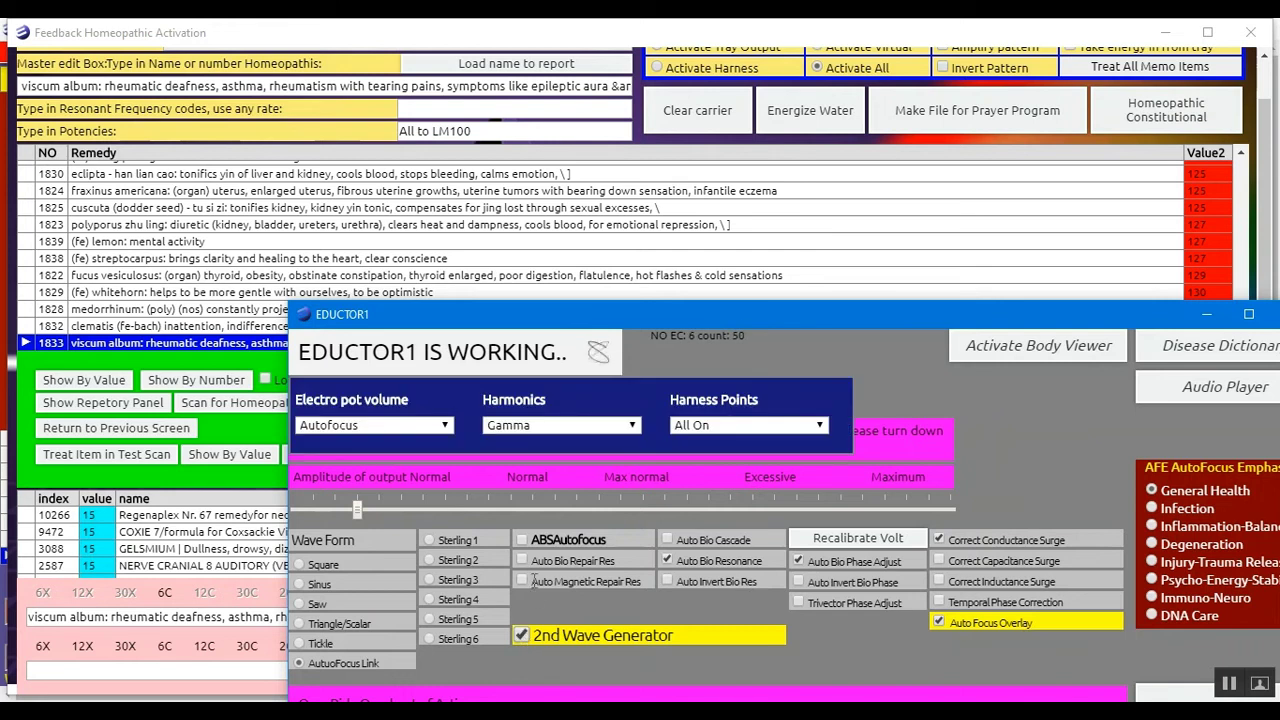
click(522, 540)
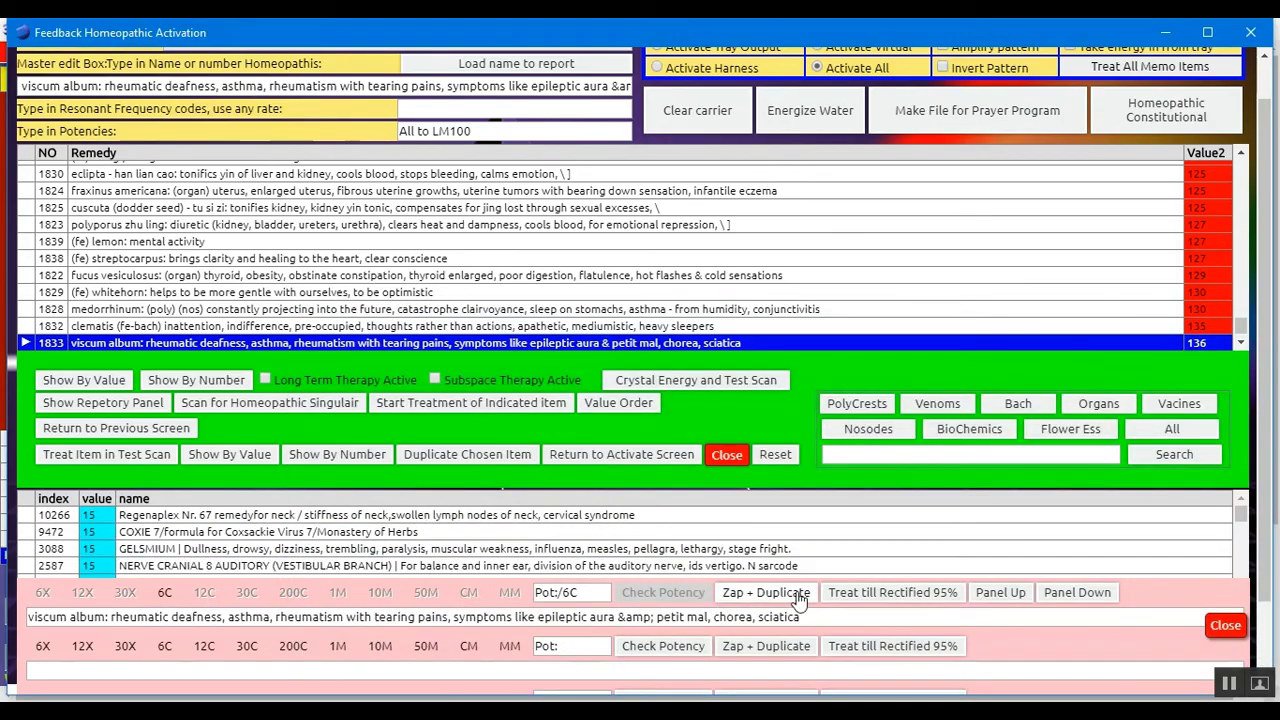
click(852, 594)
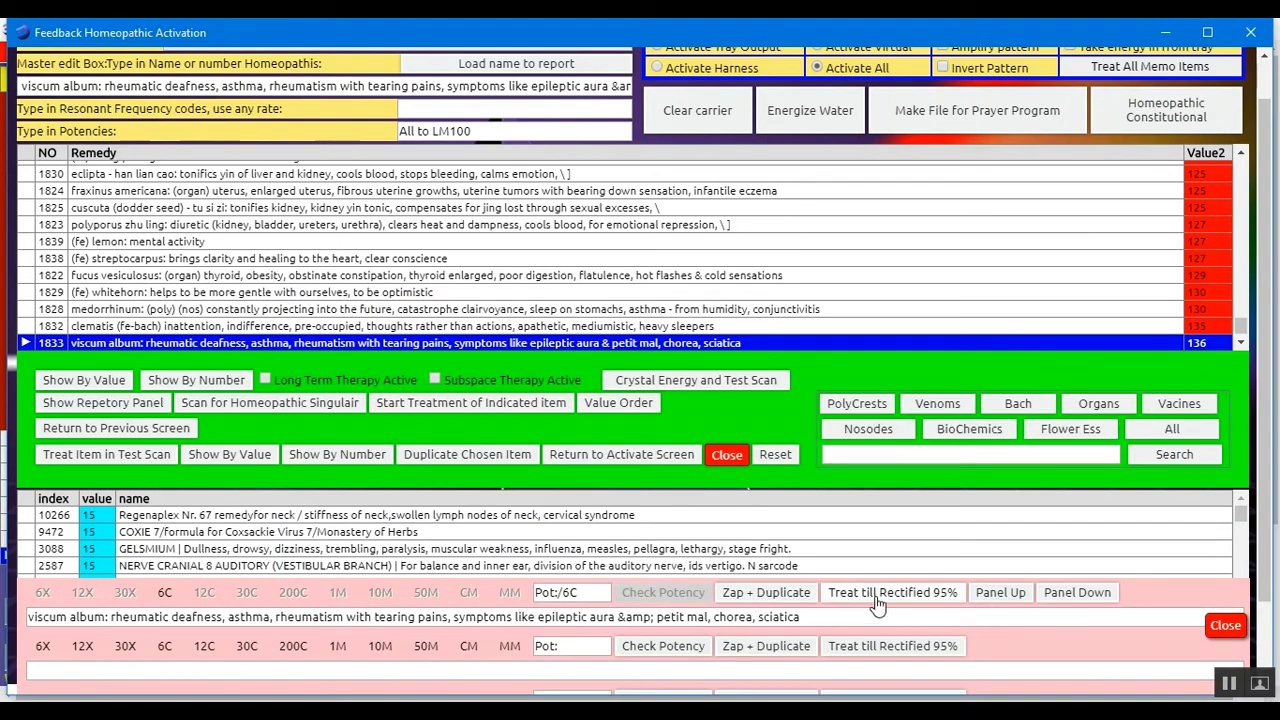
click(727, 456)
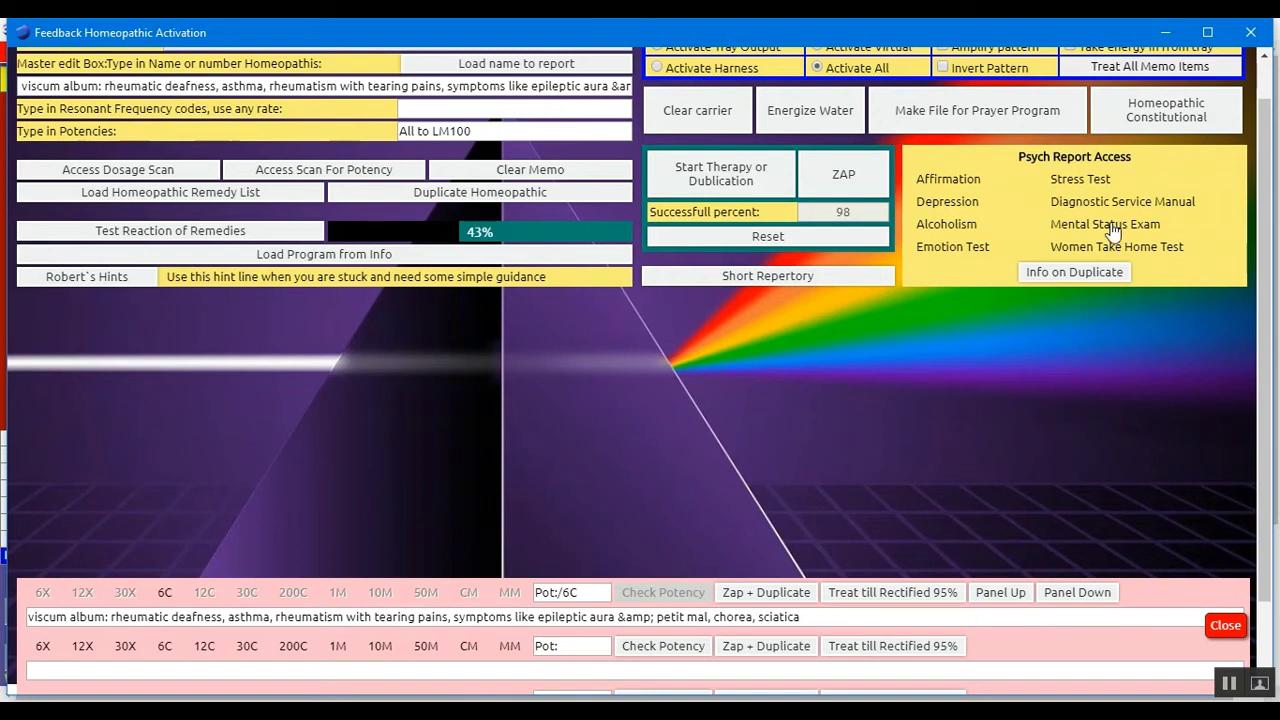
Step: Add medorrhinum, fucus vesiculosus and polyporus zhu ling from the remedy list to the potency panel, then close the list
drag(1270, 250, 1275, 350)
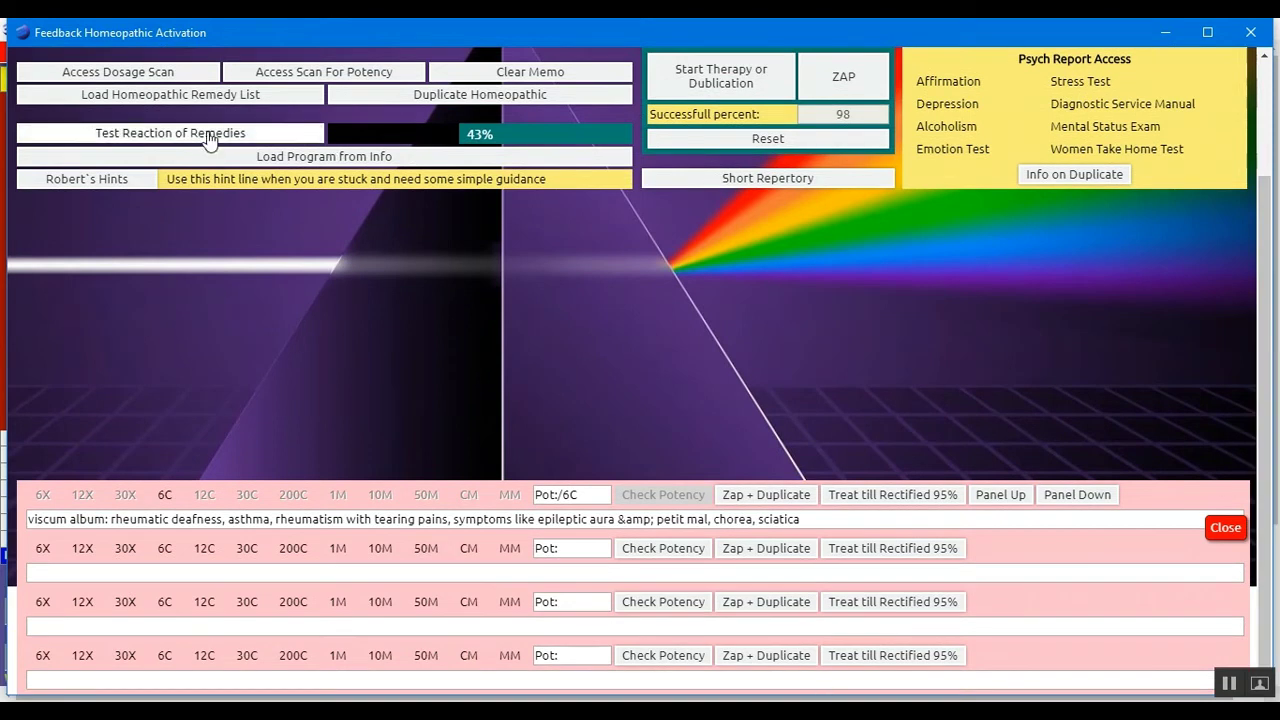
click(211, 98)
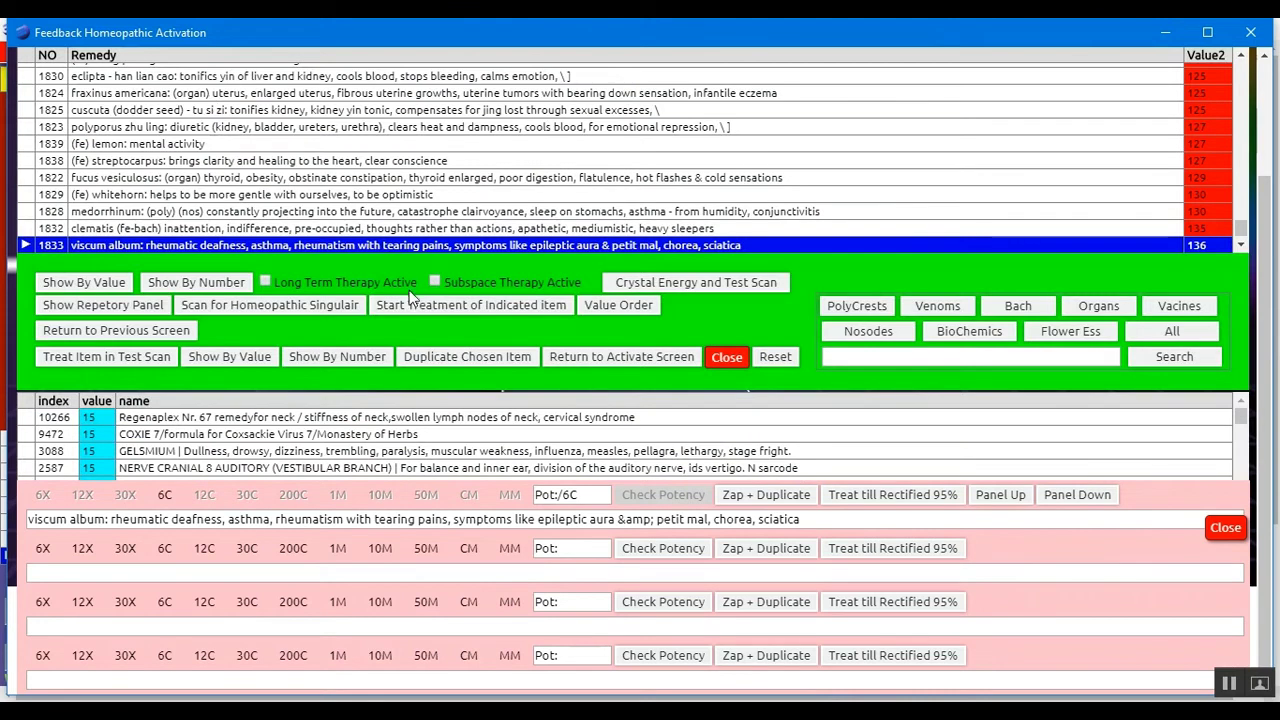
click(357, 213)
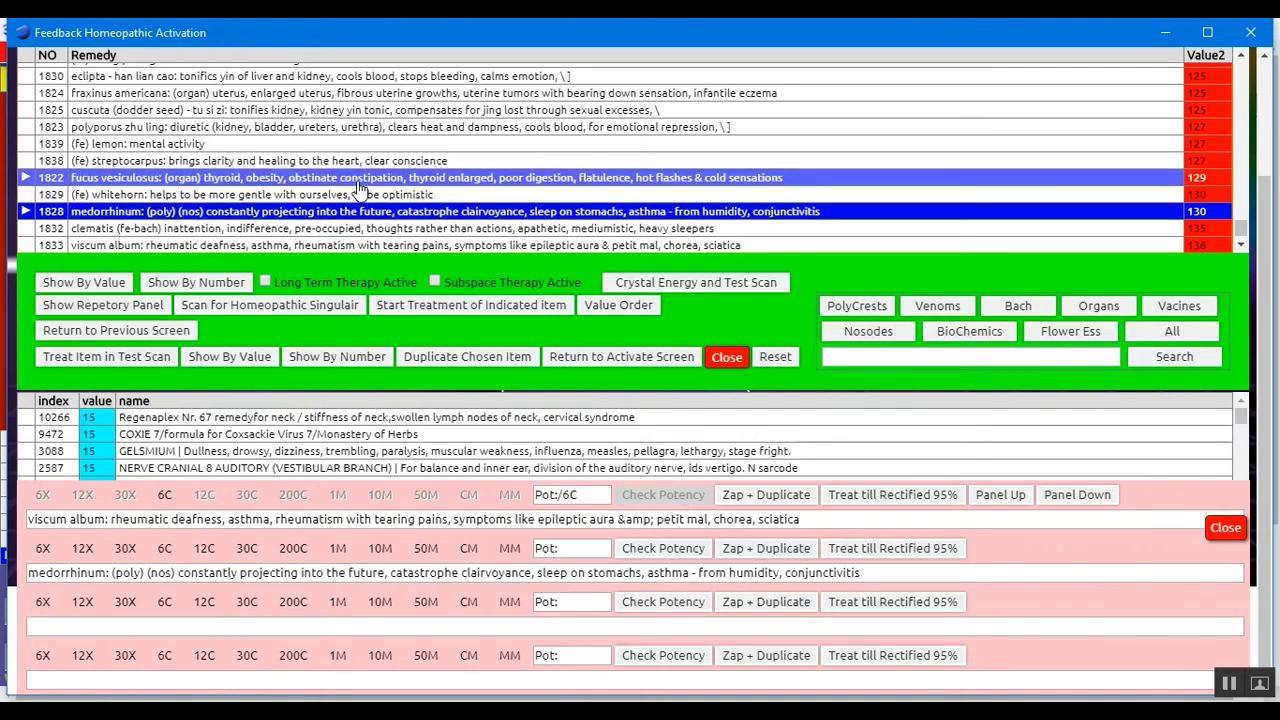
click(359, 180)
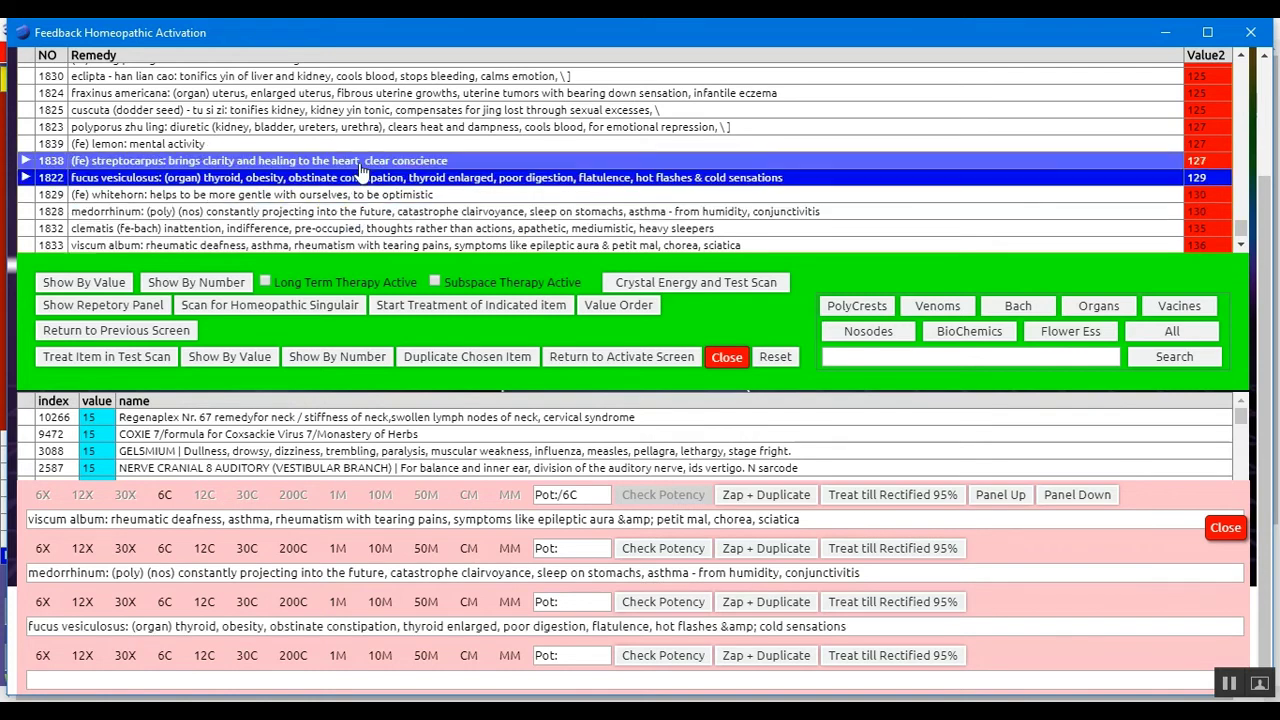
click(367, 137)
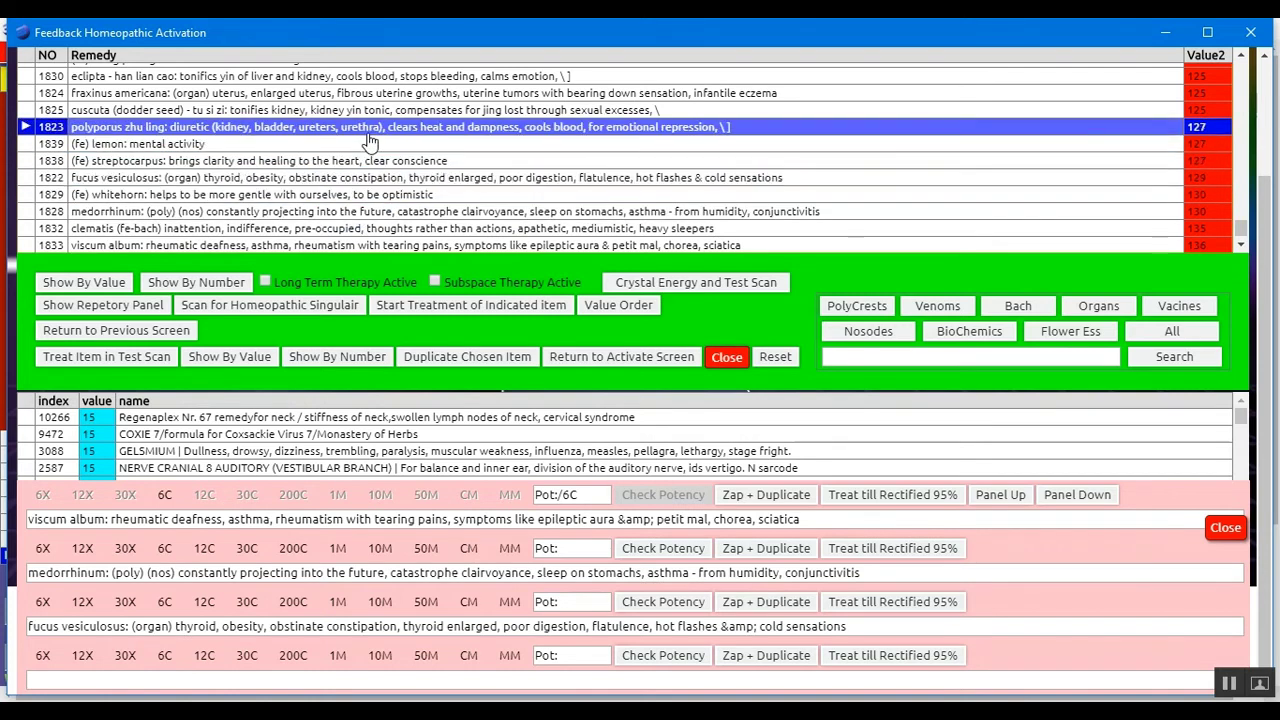
click(725, 367)
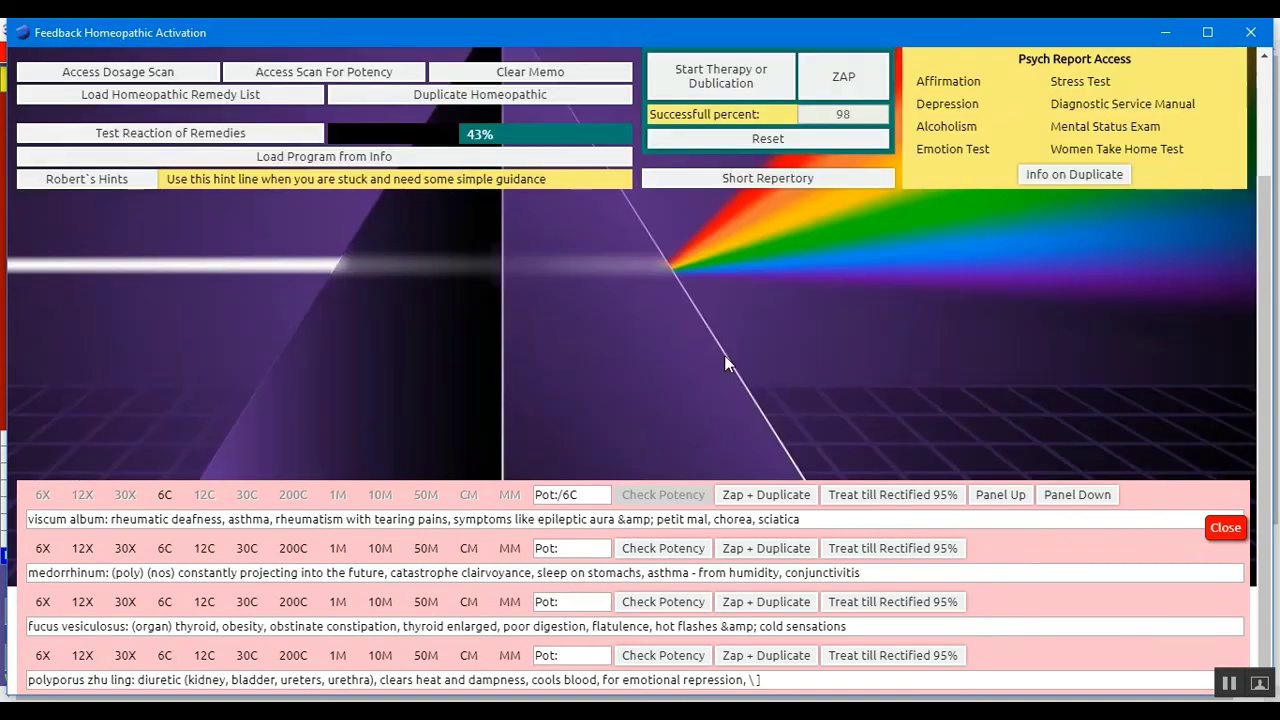
Step: Review the collected remedies in the master edit box, then clear the carrier and energize the water
scroll(1260, 228, up, 3)
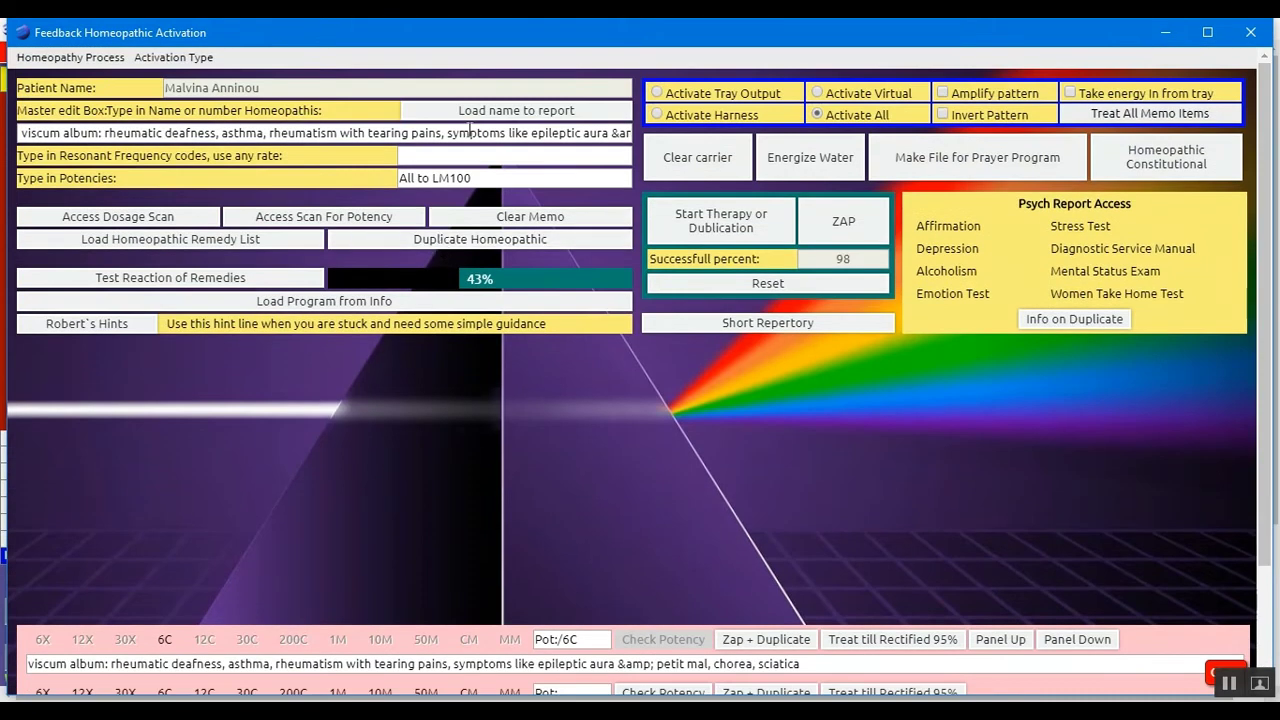
drag(470, 133, 612, 133)
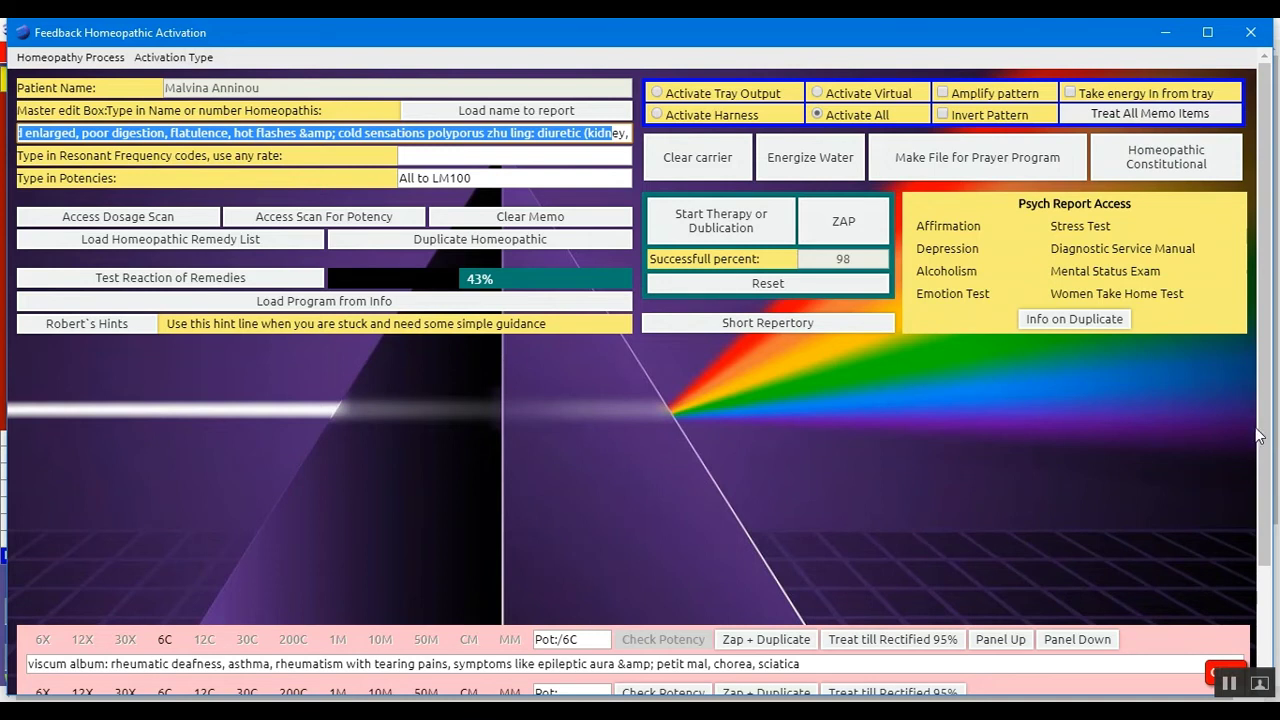
drag(1264, 441, 1271, 552)
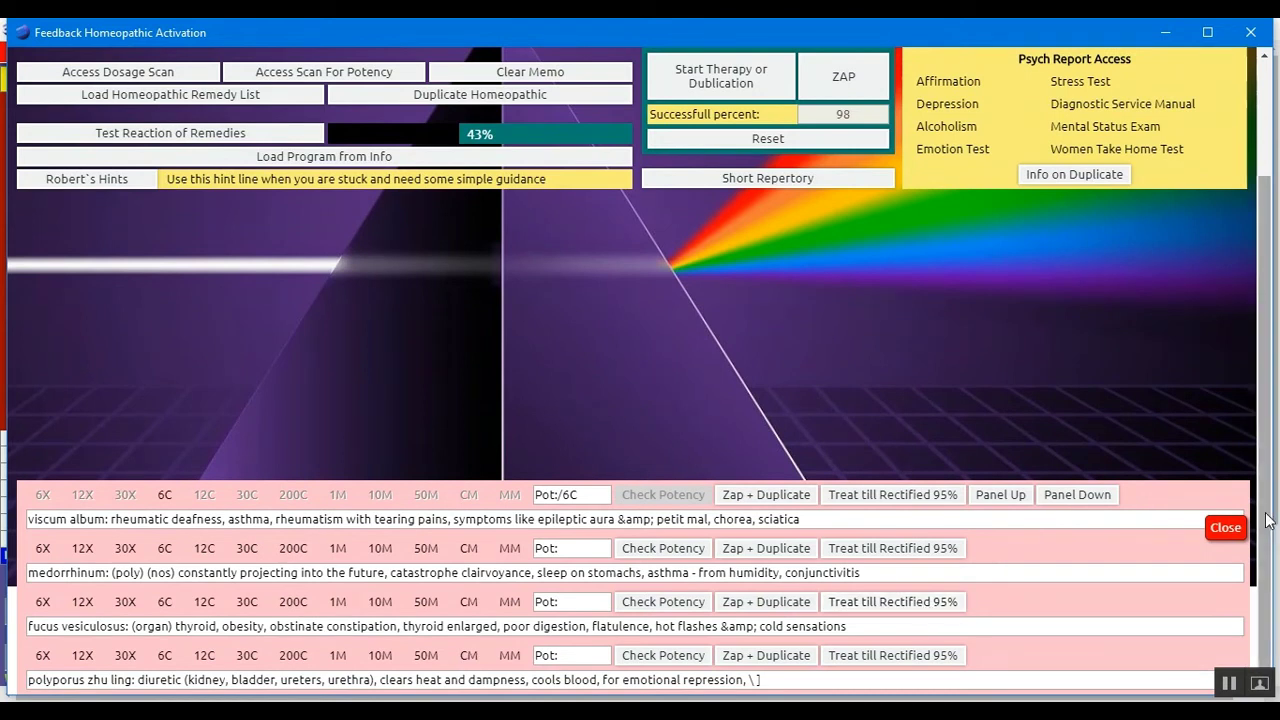
drag(1265, 525, 1266, 397)
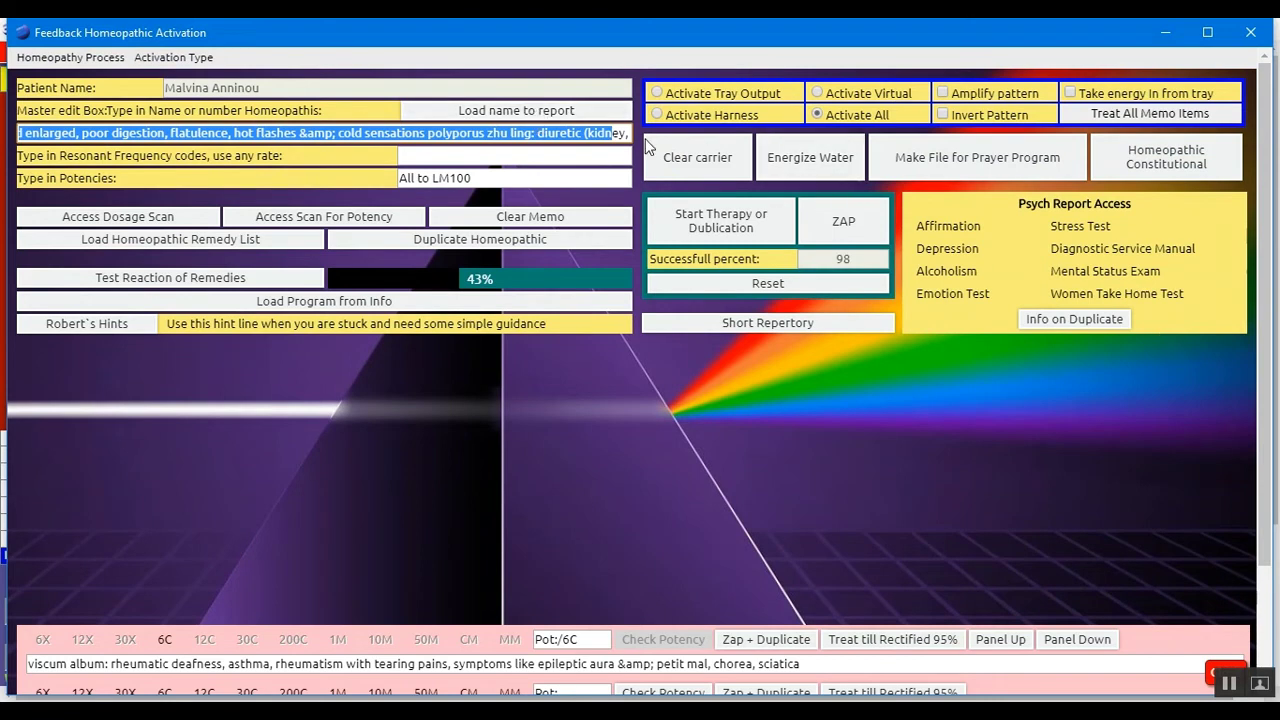
click(693, 163)
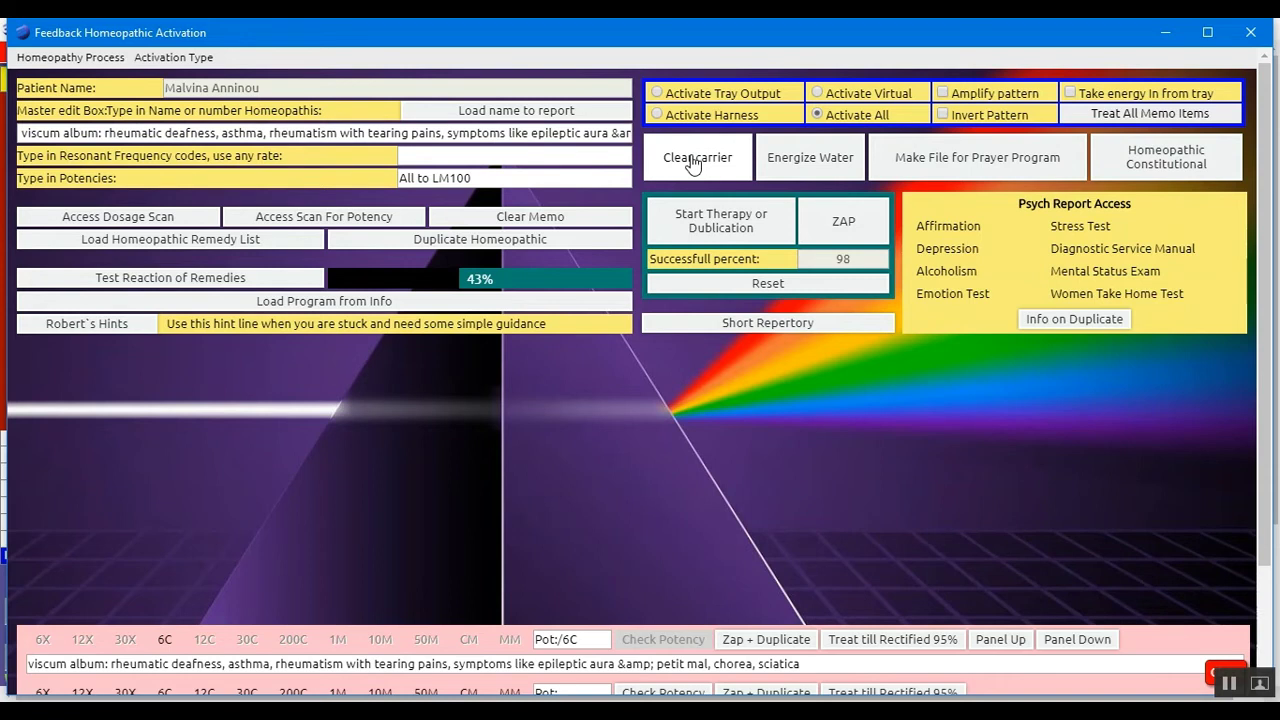
click(790, 162)
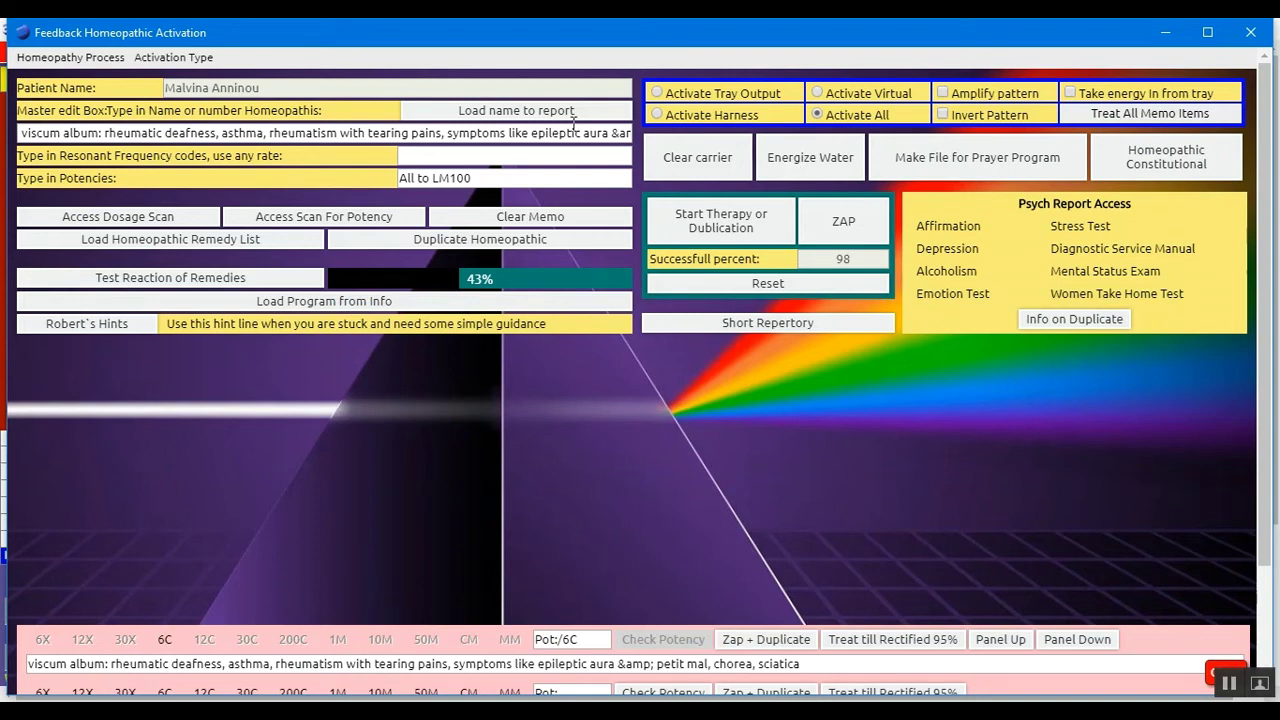
Step: Replace the master edit box contents with "spirulina 1 per day" and test the reaction to it
click(519, 134)
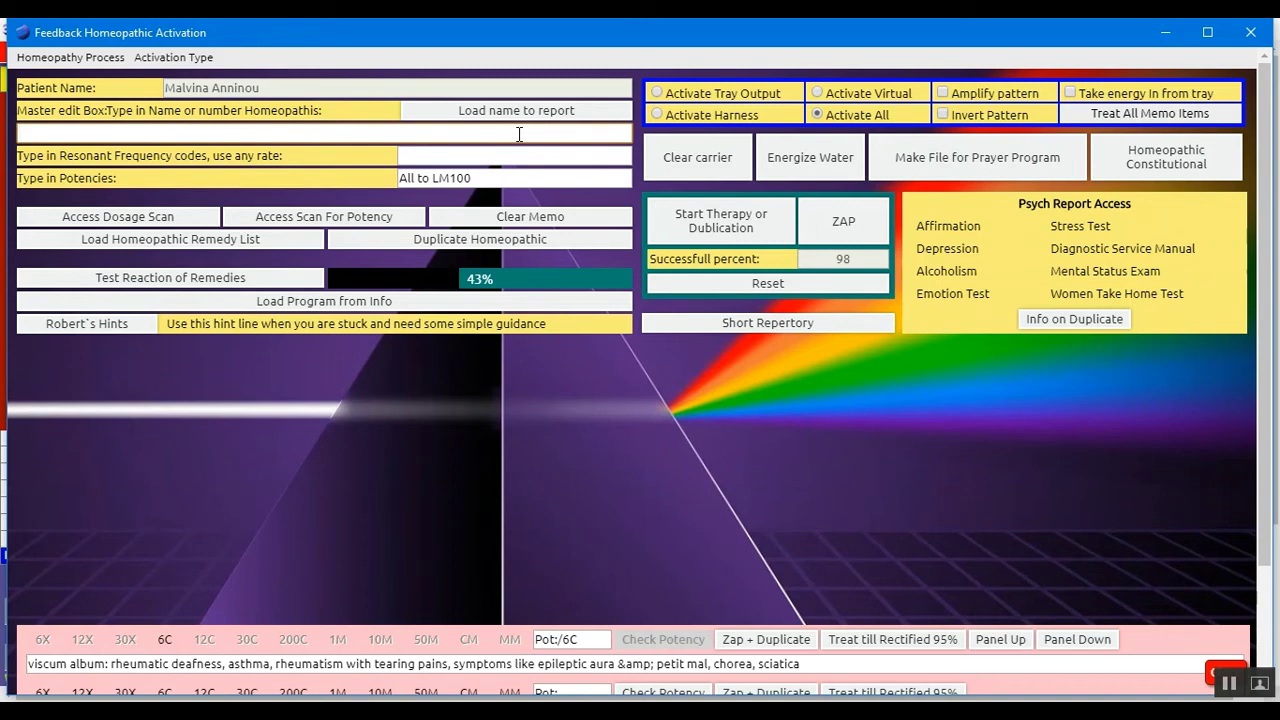
click(519, 134)
text(spirulina)
text(1 per day)
click(265, 284)
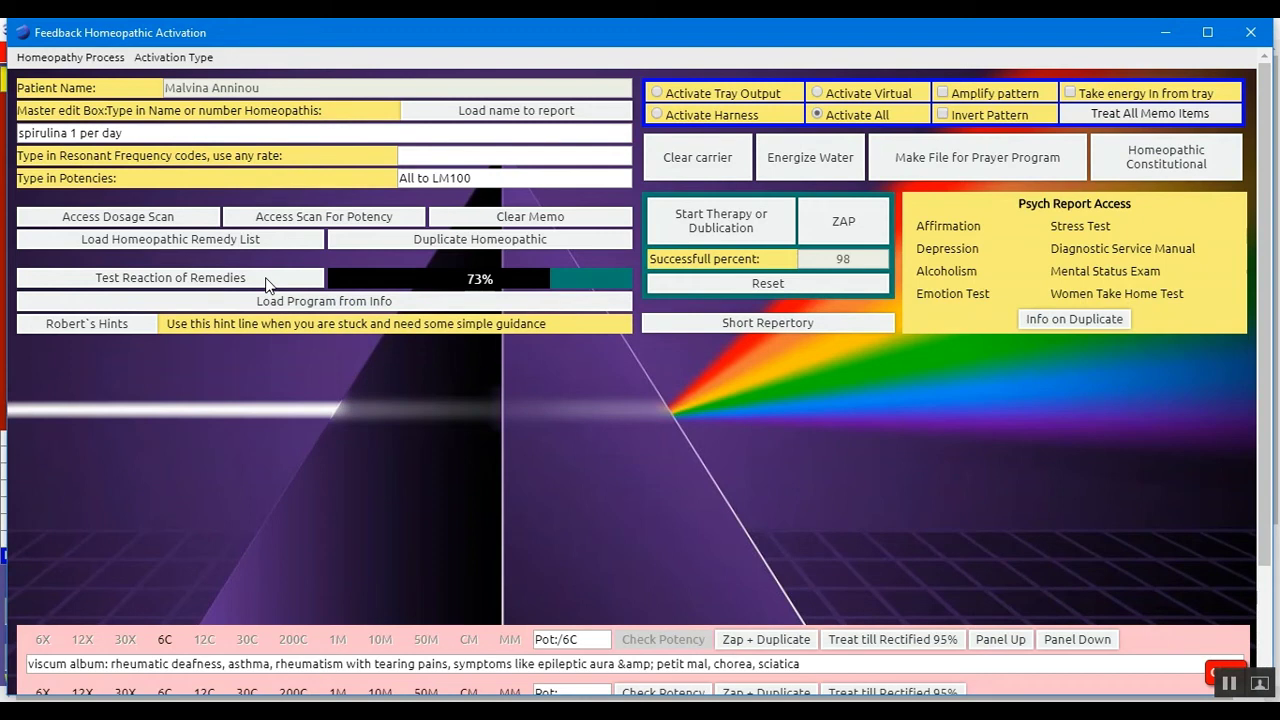
Step: Change the spirulina dosage to 2 per day and test the reaction again
click(76, 133)
key(BackSpace)
text(2)
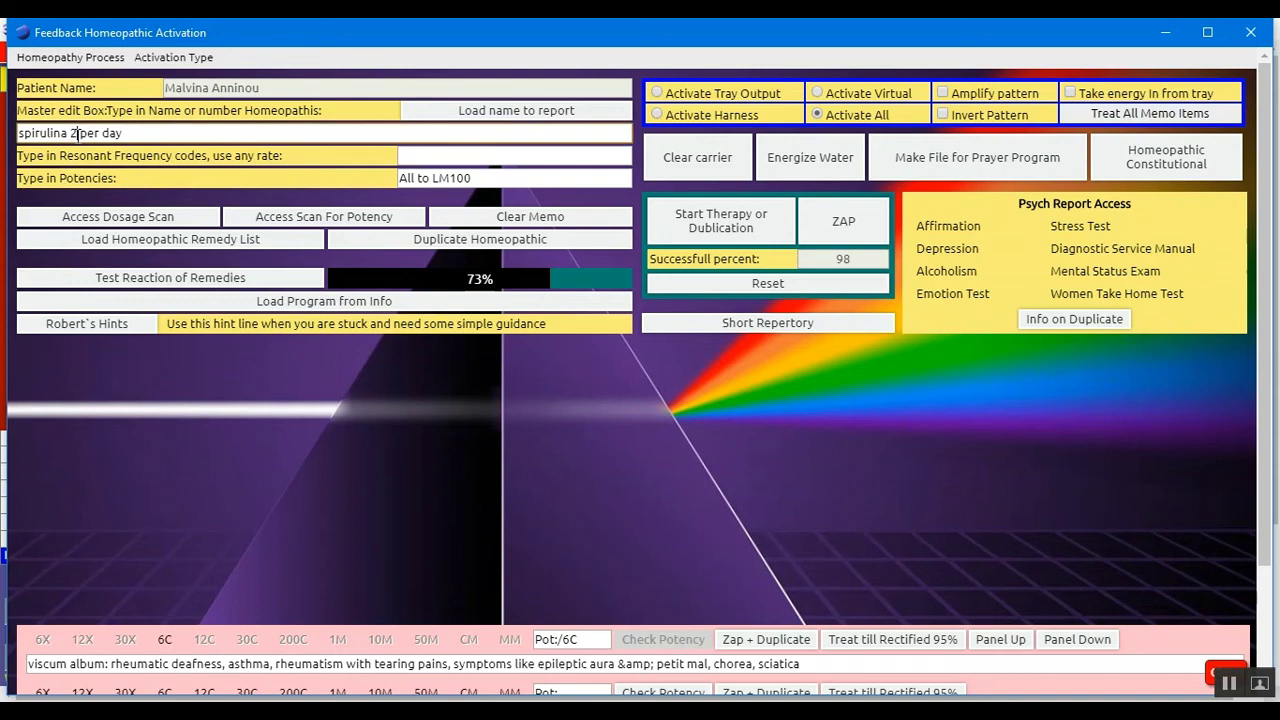
click(133, 279)
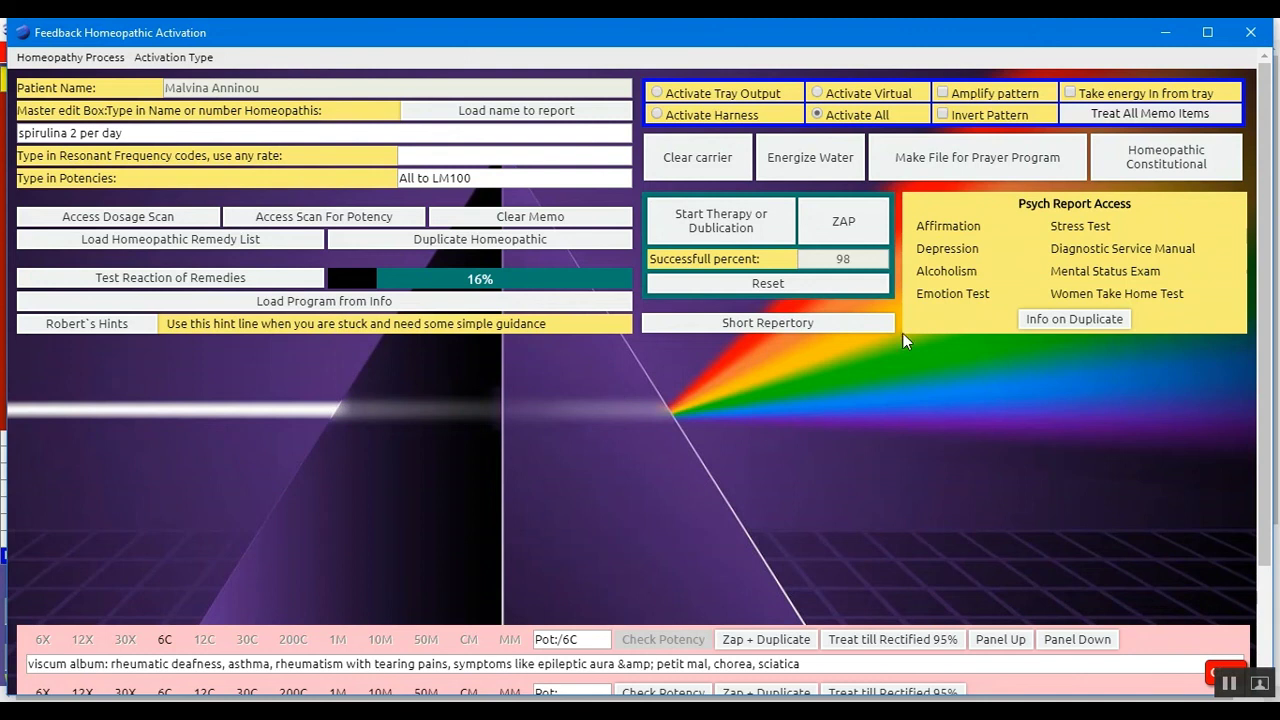
Step: View the Homeopathic Constitutional results, then close them and return to the homeopathic activation screen
click(1149, 166)
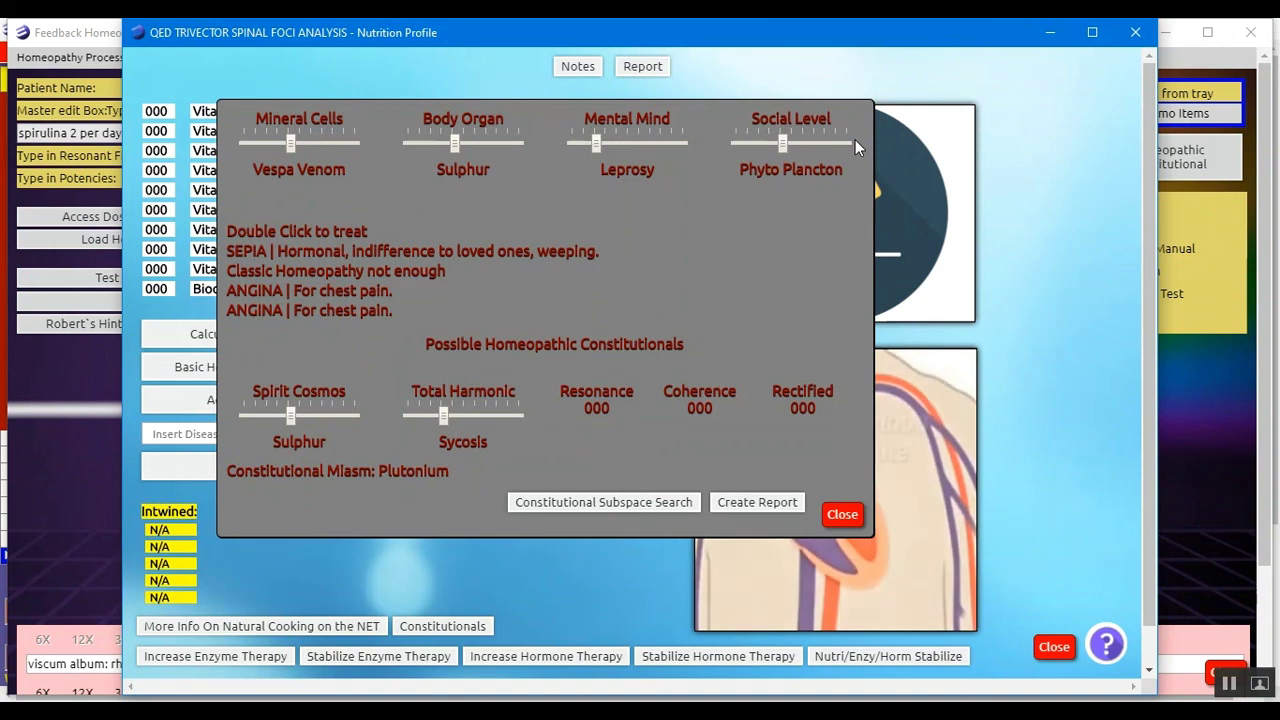
click(842, 514)
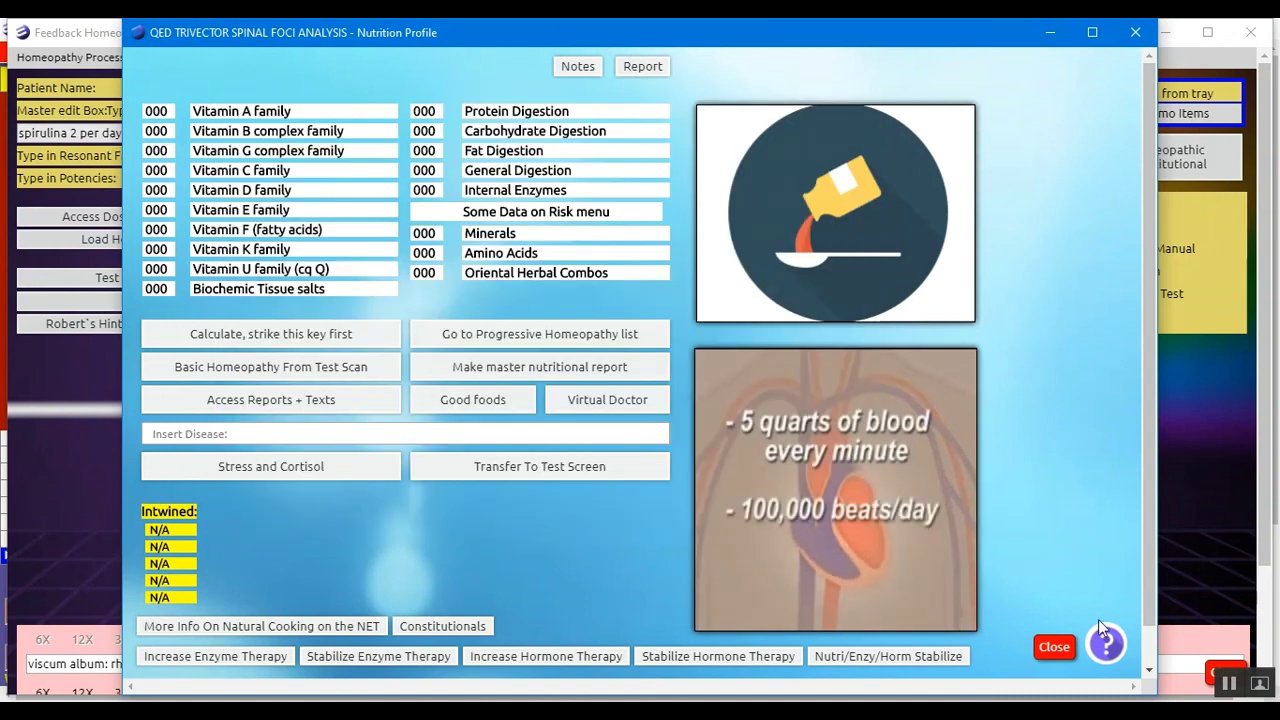
click(1064, 647)
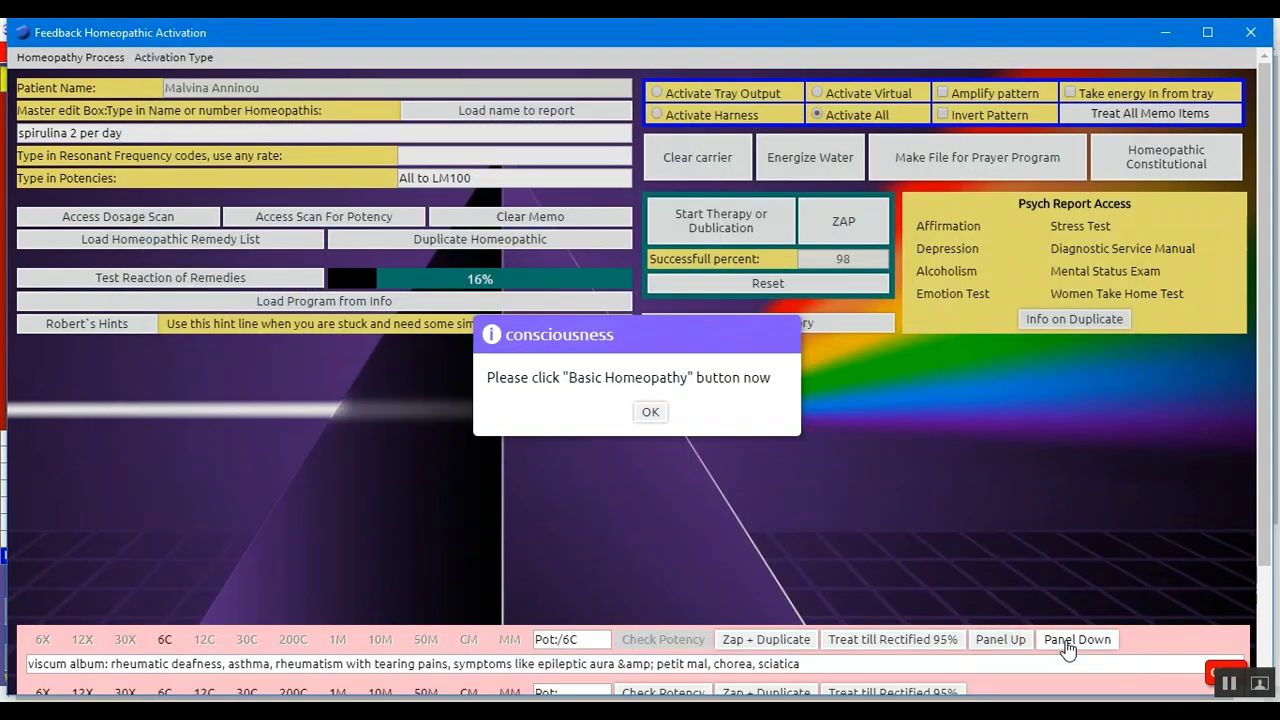
click(650, 413)
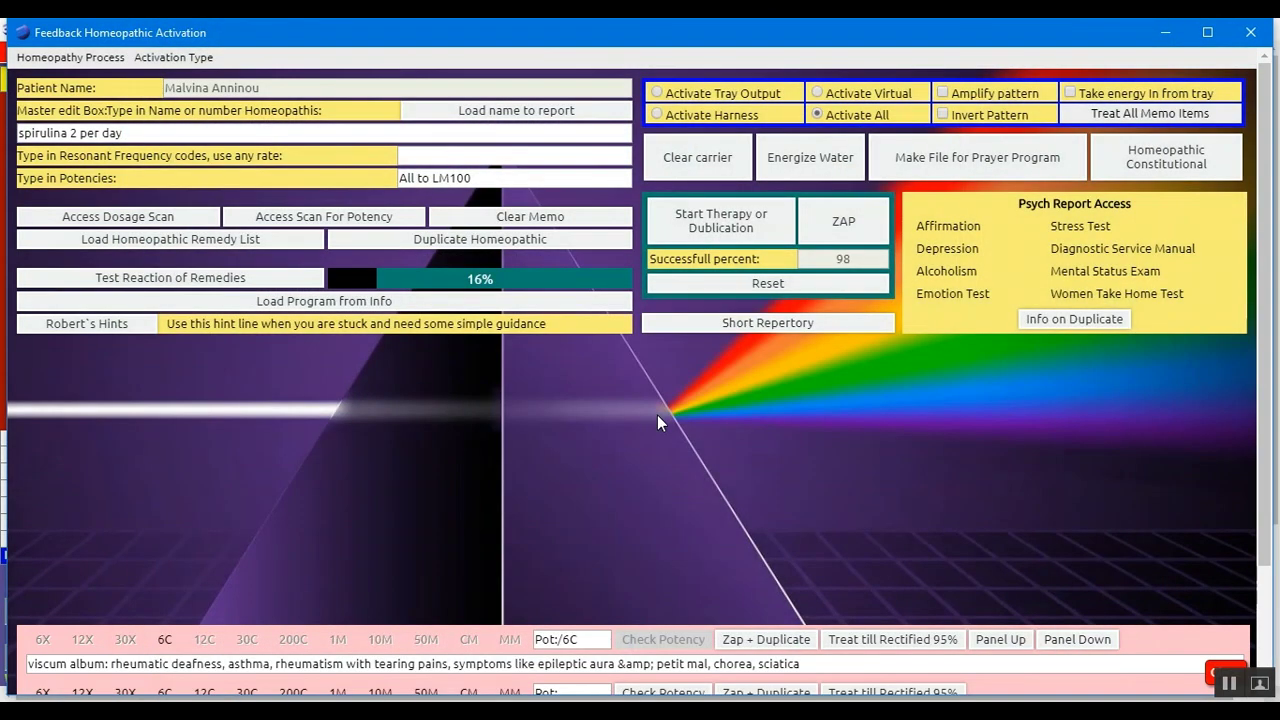